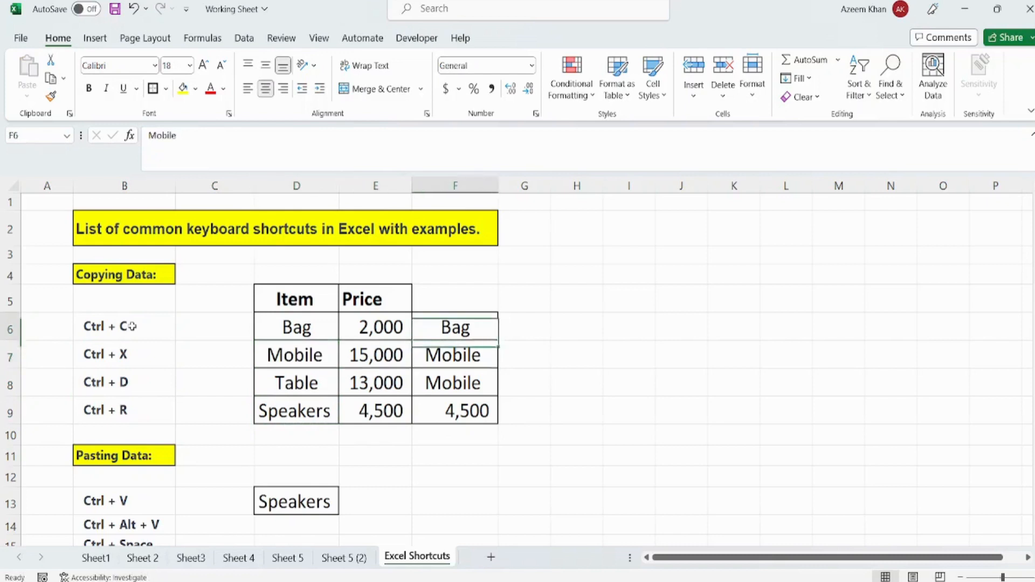
- Clear the contents of cells F6:F9 beside the Item and Price table
key(shift+Down)
key(shift+Down)
key(shift+Down)
key(Delete)
- Copy the Bag entry from cell D6 and paste it into cell F6
key(Left)
key(Left)
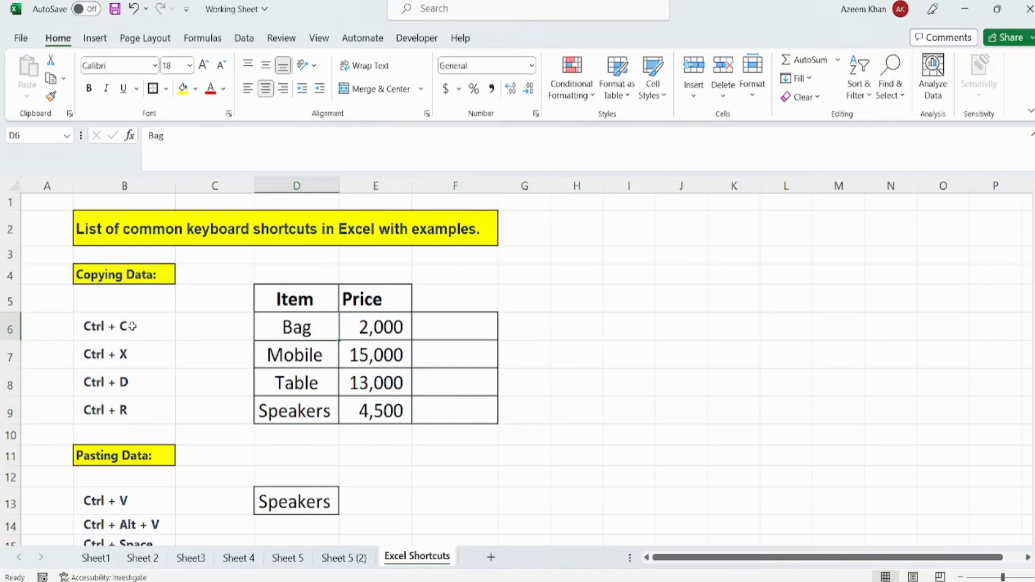
key(Left)
key(Right)
key(ctrl+c)
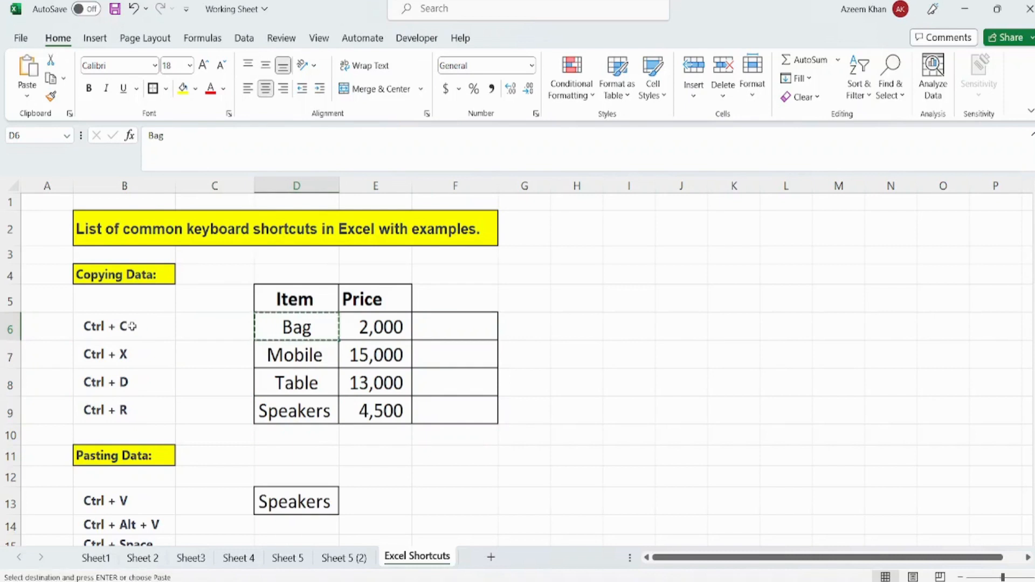
key(Right)
key(Right)
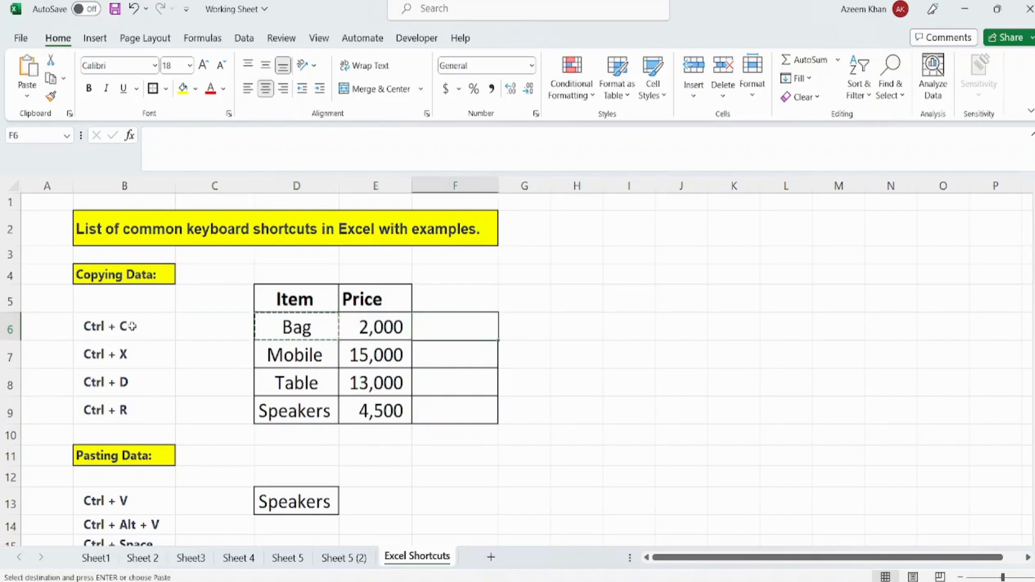
key(ctrl+v)
key(Return)
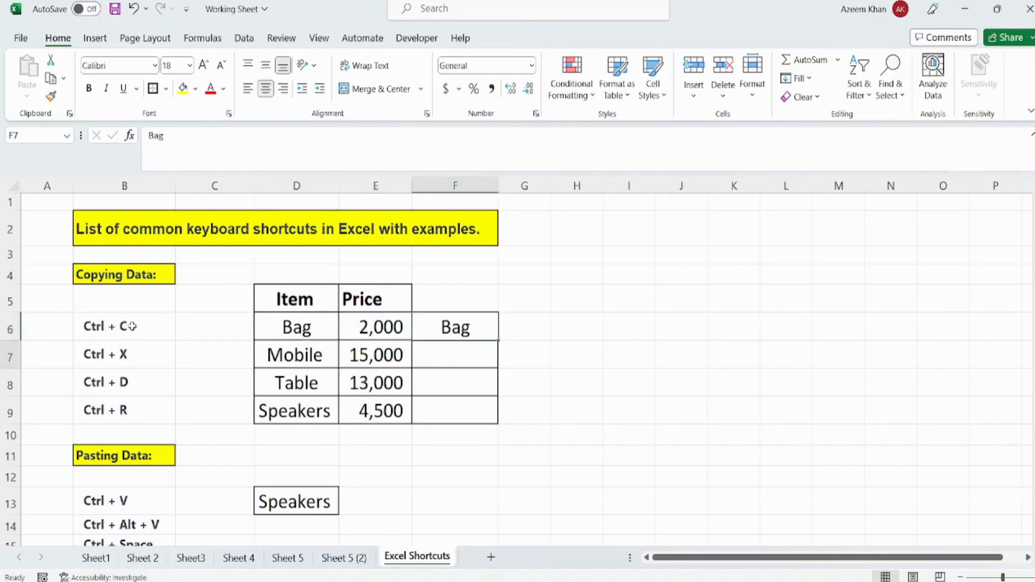
- Cut the Mobile entry from cell D7 and paste it into cell F7
key(Left)
key(Left)
key(Left)
key(Right)
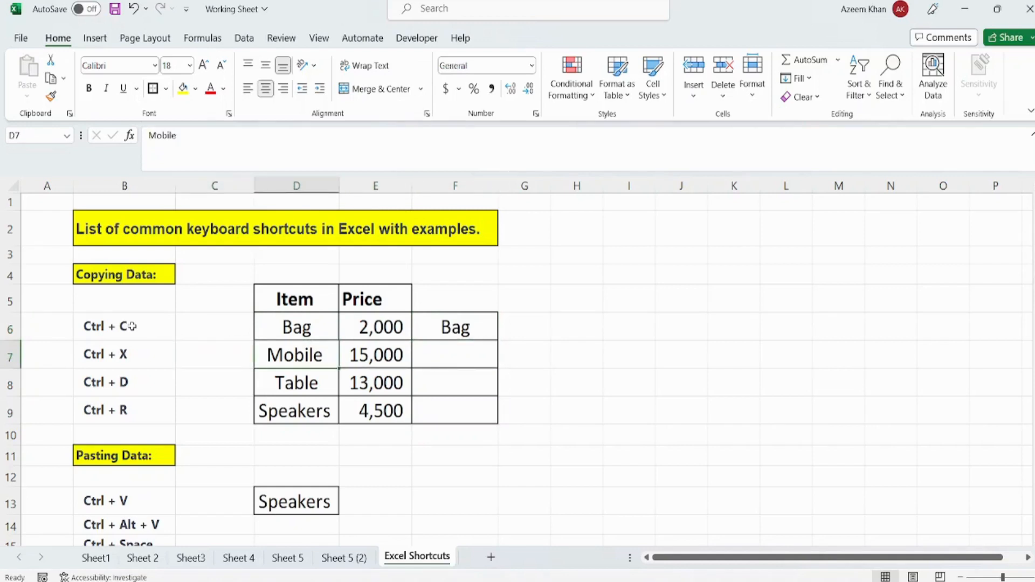
key(ctrl+x)
key(Right)
key(Right)
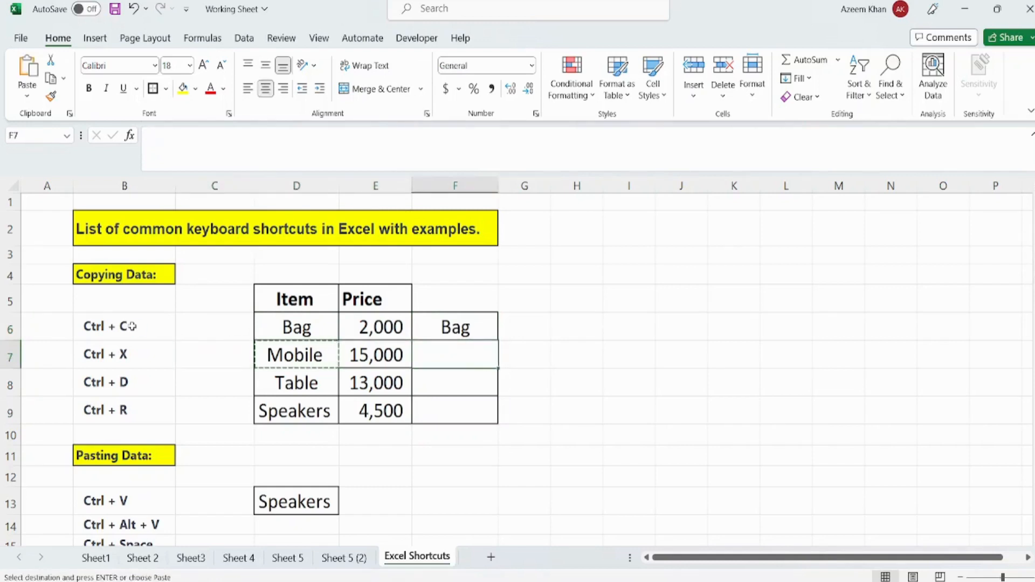
key(ctrl+v)
key(Left)
key(Left)
key(Up)
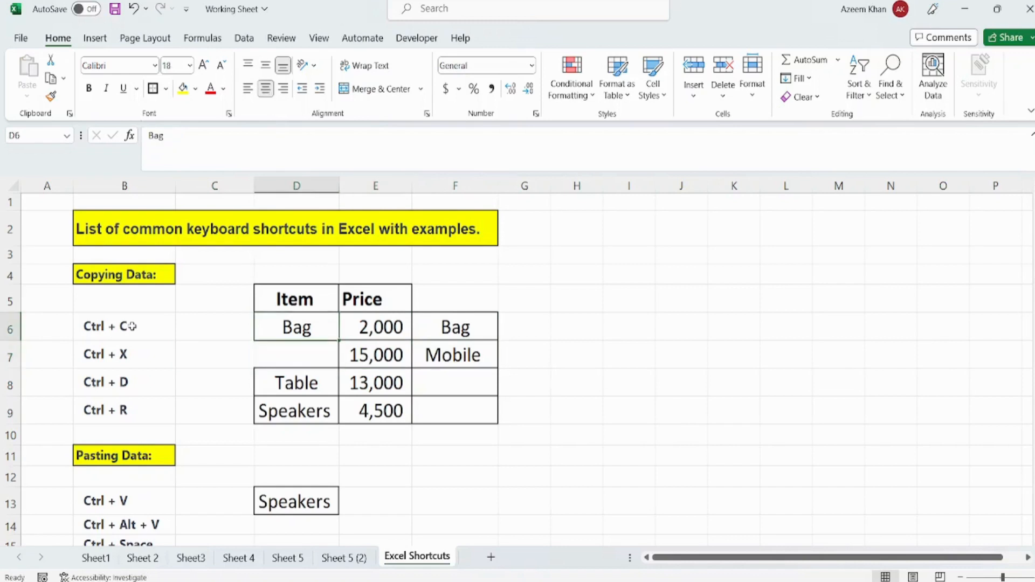
key(Down)
key(Up)
key(Right)
key(Right)
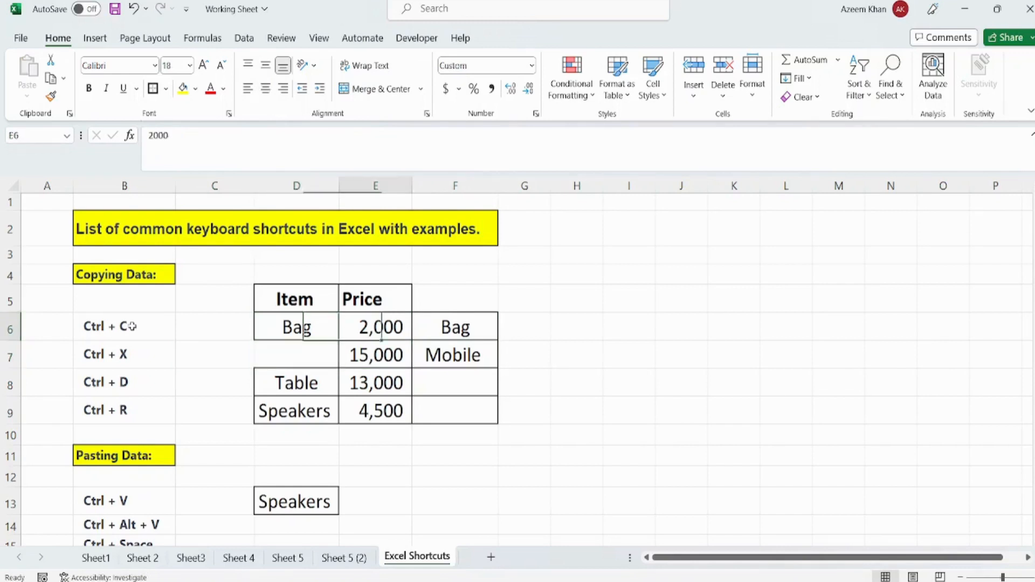
key(Left)
key(Left)
key(Right)
key(Right)
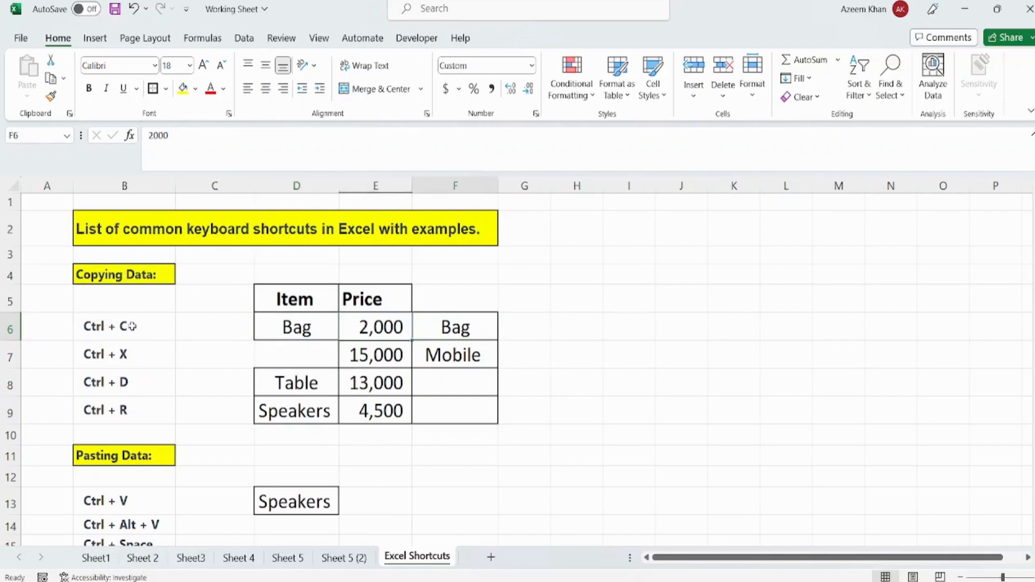
key(Down)
key(Left)
key(Left)
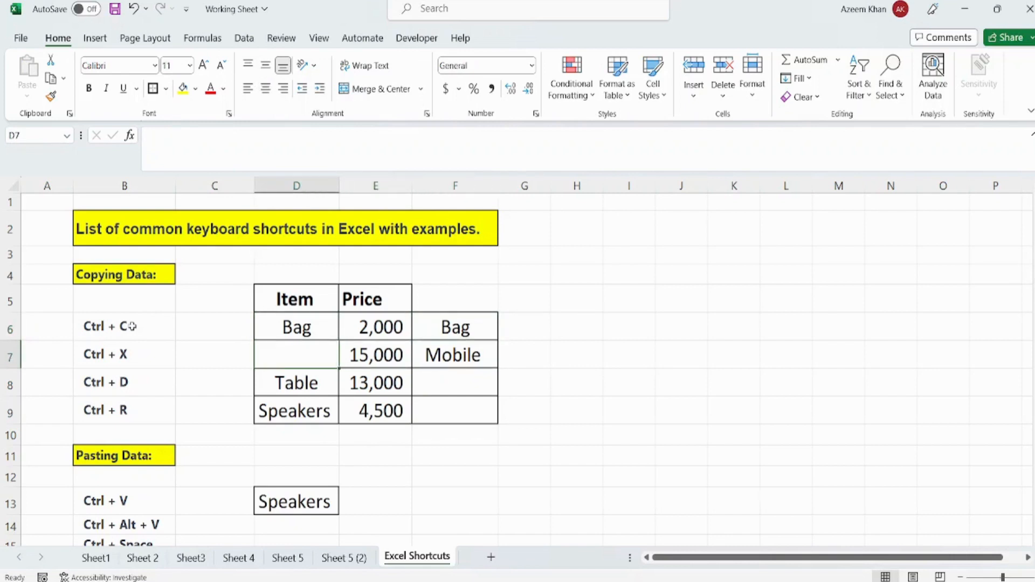
key(Right)
key(Right)
key(Left)
key(Left)
key(Right)
key(Right)
key(Left)
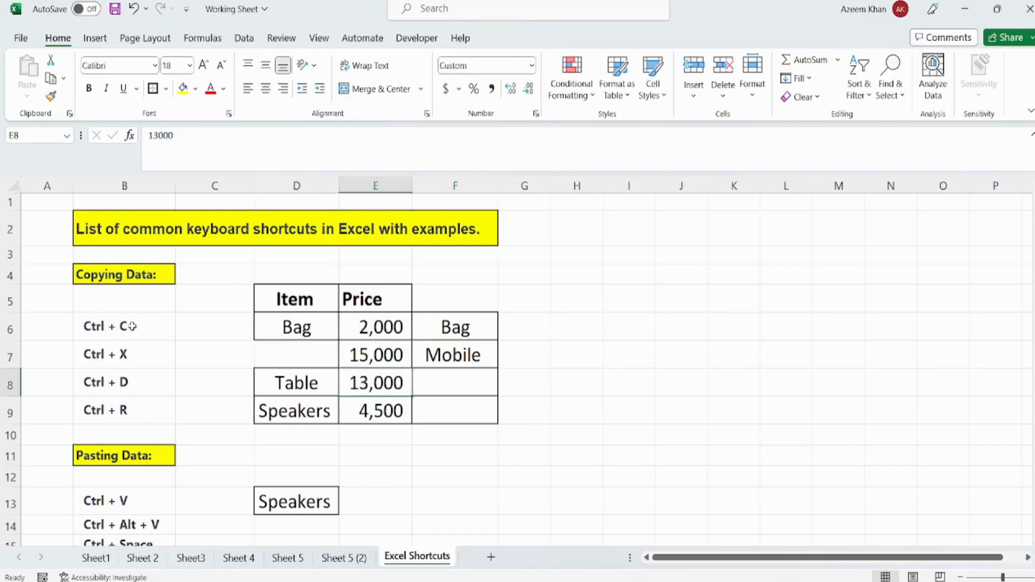
key(Left)
key(Down)
key(Left)
key(Left)
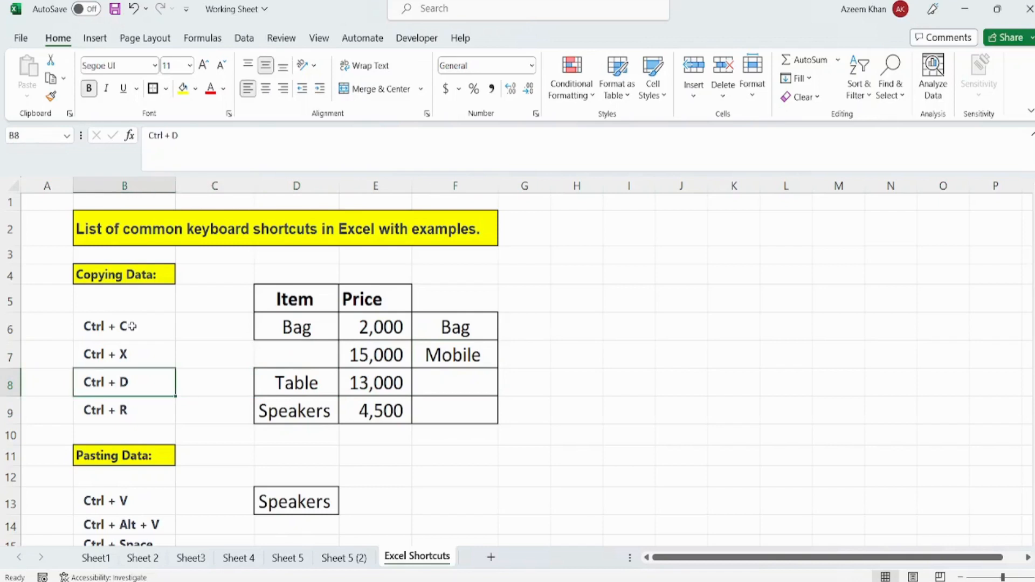
- Fill cell F8 down with the Mobile entry from the cell above it
key(Right)
key(Right)
key(Right)
key(Right)
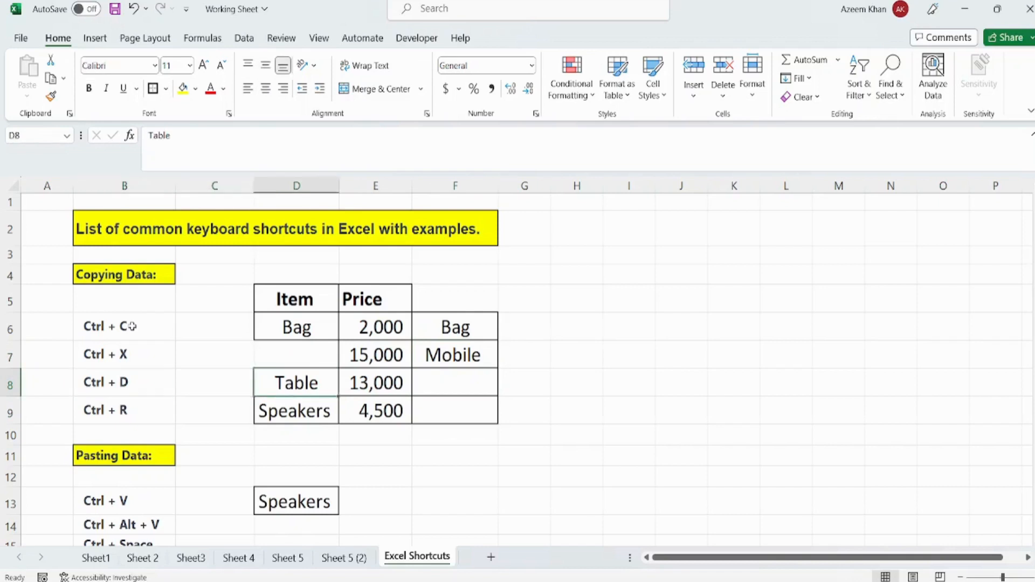
key(Up)
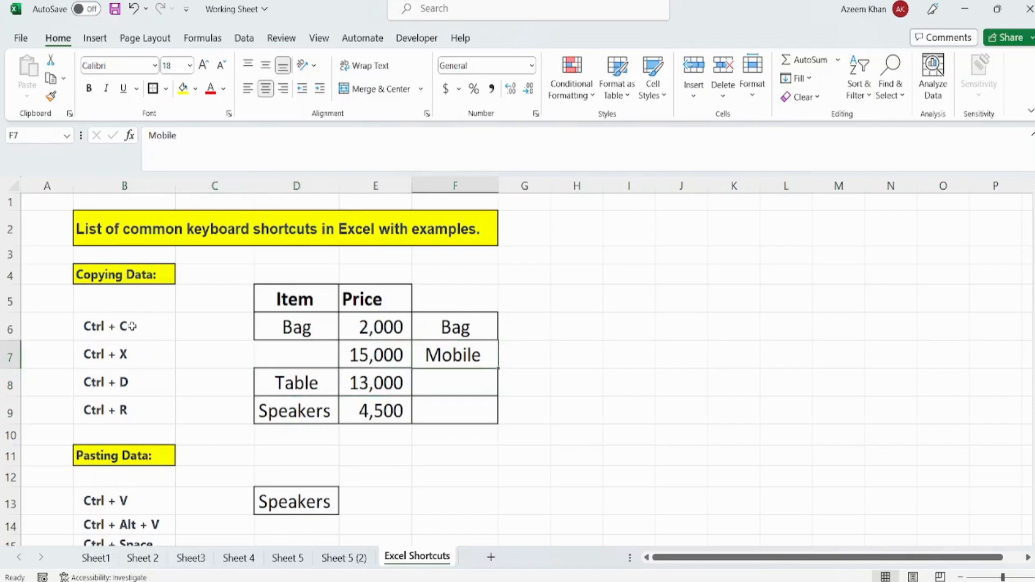
key(Down)
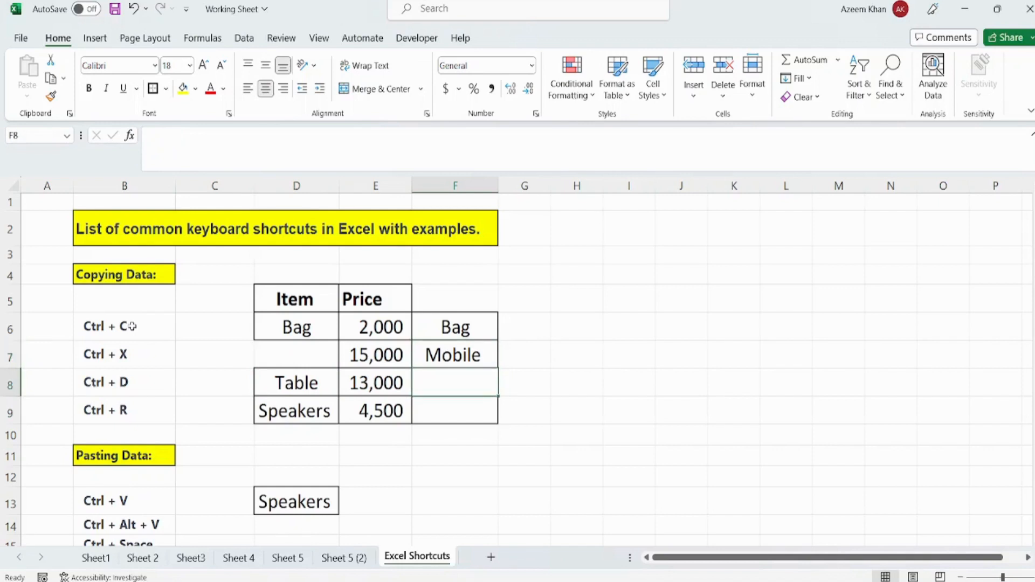
key(ctrl+d)
- Fill cell F9 to the right with the Speakers price from cell E9
key(Left)
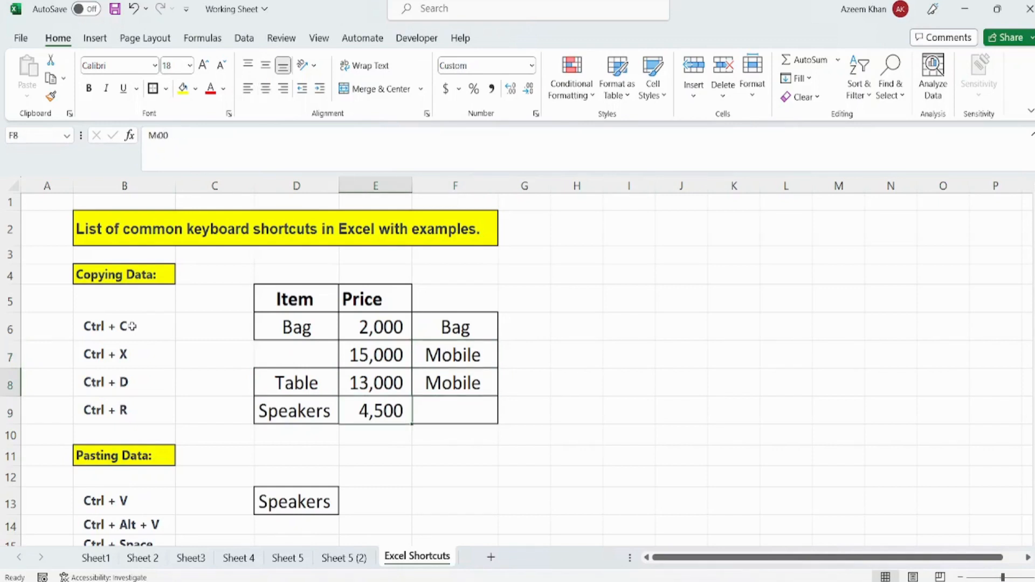
key(Down)
key(Right)
key(Left)
key(Right)
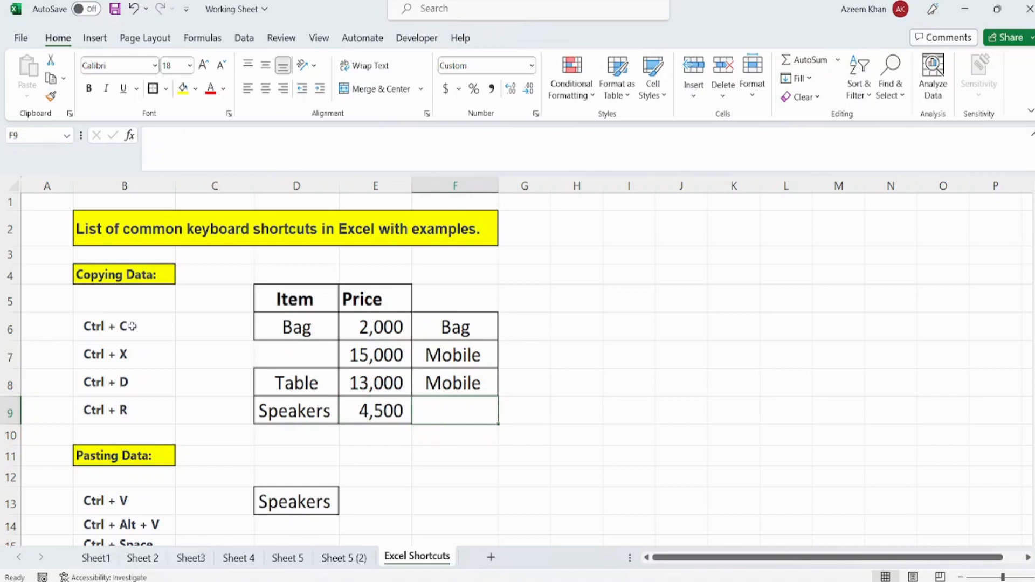
key(ctrl+r)
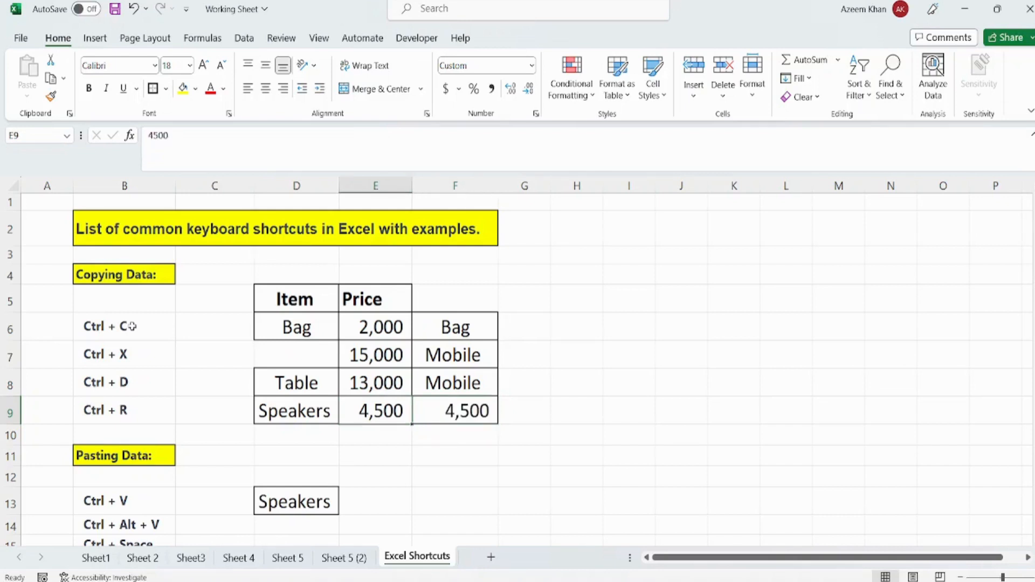
key(Left)
key(Left)
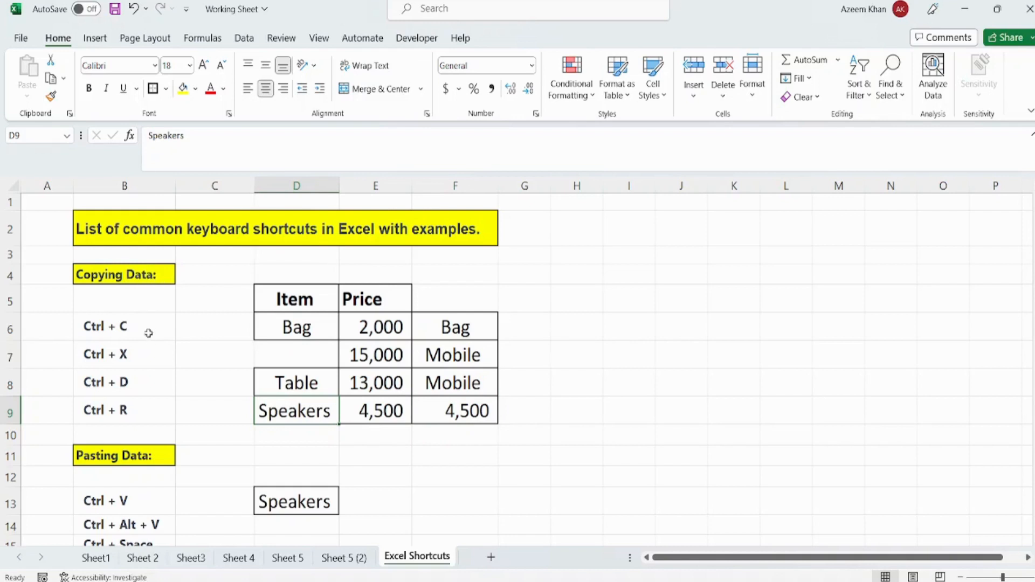
click(264, 456)
key(Down)
key(Down)
key(Down)
key(Down)
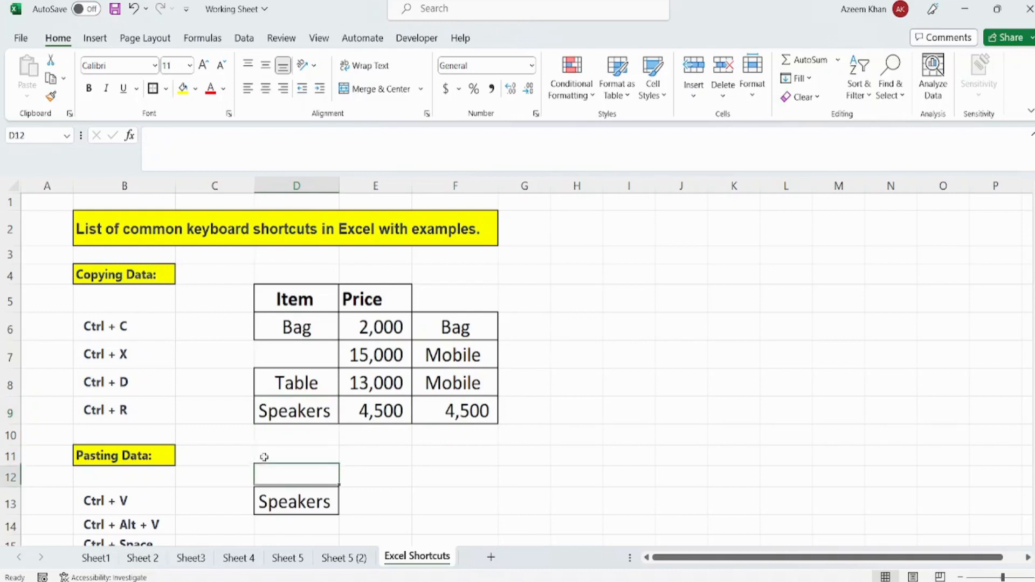
key(Down)
key(Down)
key(Up)
key(Up)
key(Up)
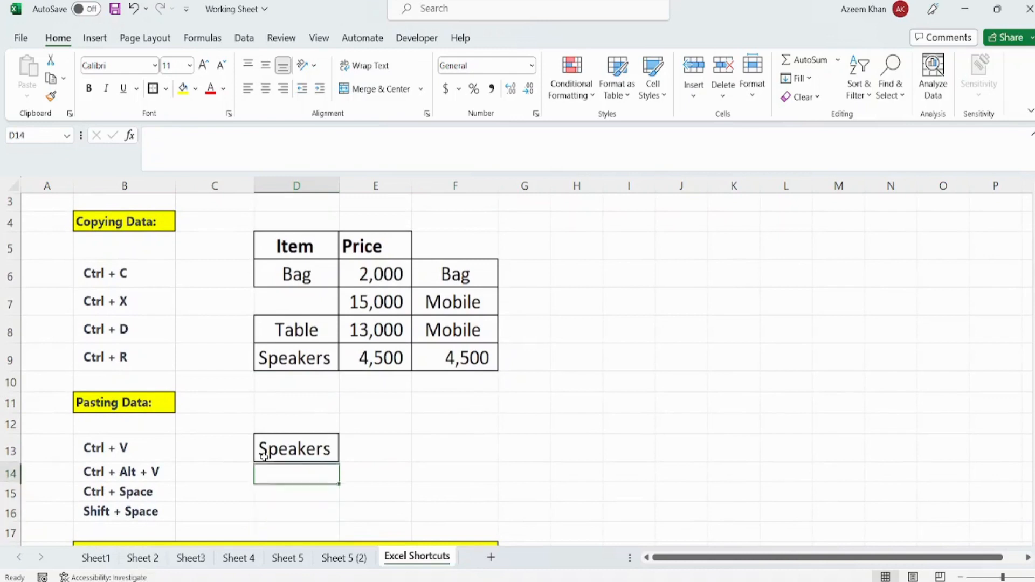
click(154, 446)
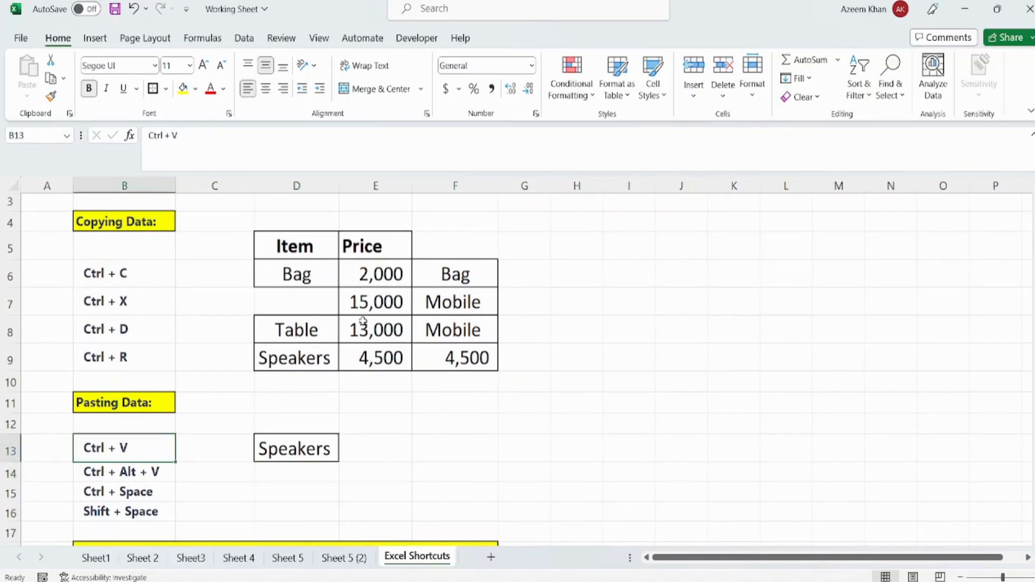
- Clear the Speakers entry from cell D13 in the Pasting Data section
click(307, 358)
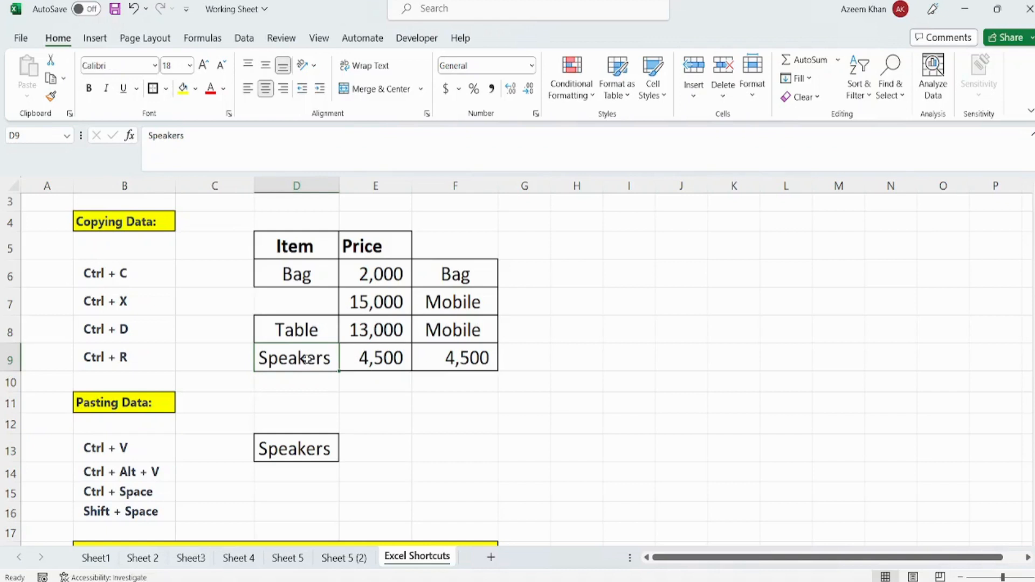
key(Down)
key(Down)
key(Down)
key(Delete)
key(Up)
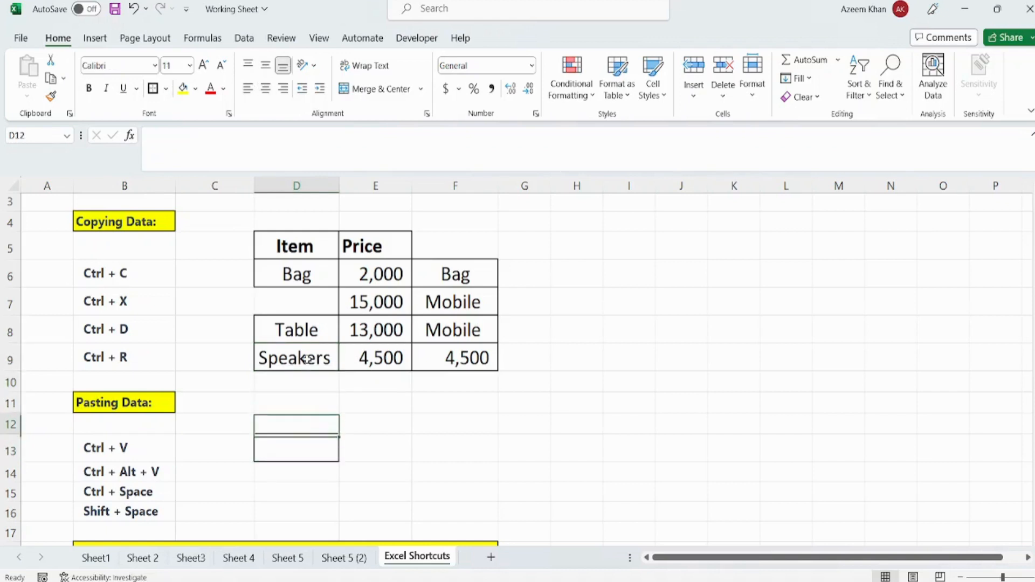
- Copy the Speakers entry from cell D9, paste it into cell D13, and end copy mode
click(307, 358)
key(ctrl+c)
key(Down)
key(Down)
key(Down)
key(Down)
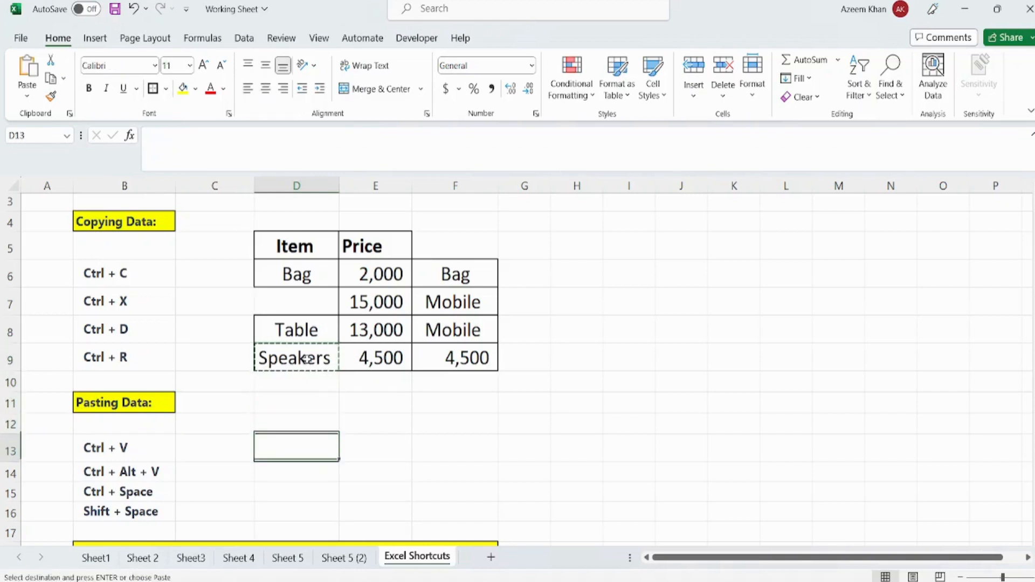
key(ctrl+v)
key(Escape)
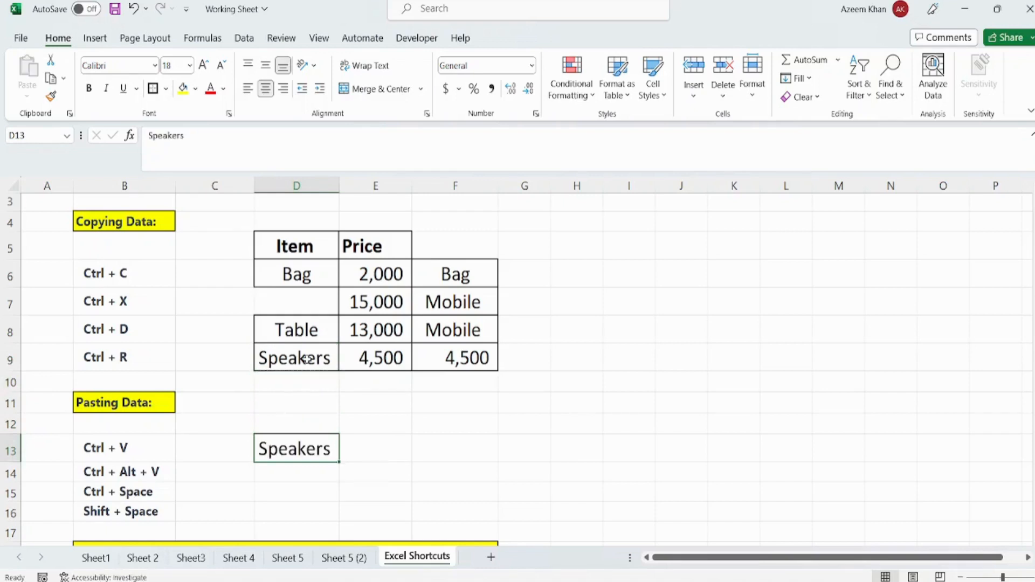
- Copy the Speakers entry from cell D9 again and paste it into cell D14
key(Down)
key(Up)
key(Up)
key(Up)
key(Up)
key(Up)
key(ctrl+c)
key(Down)
key(Down)
key(Down)
key(Down)
key(Down)
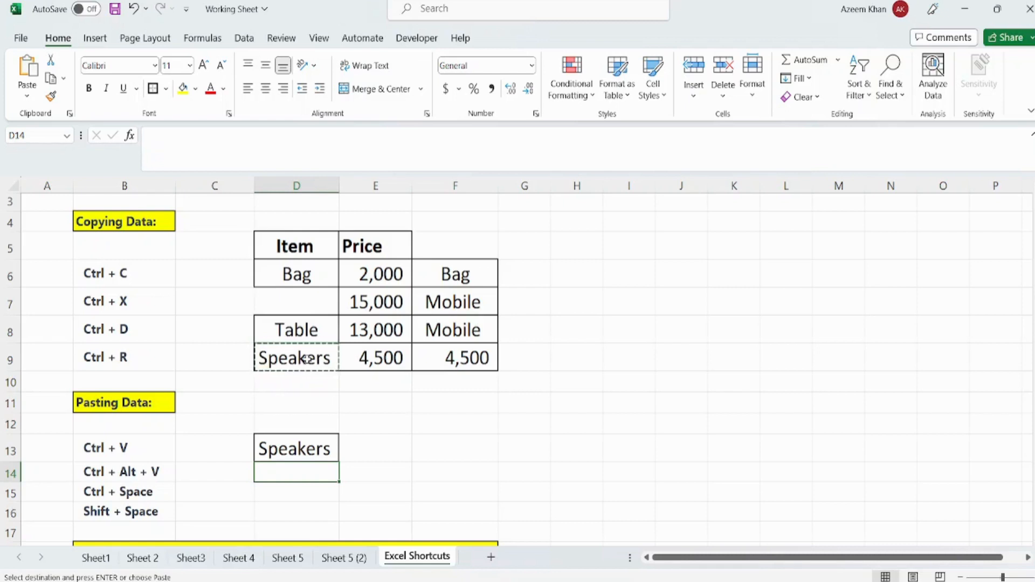
key(Left)
key(Left)
key(Right)
key(Right)
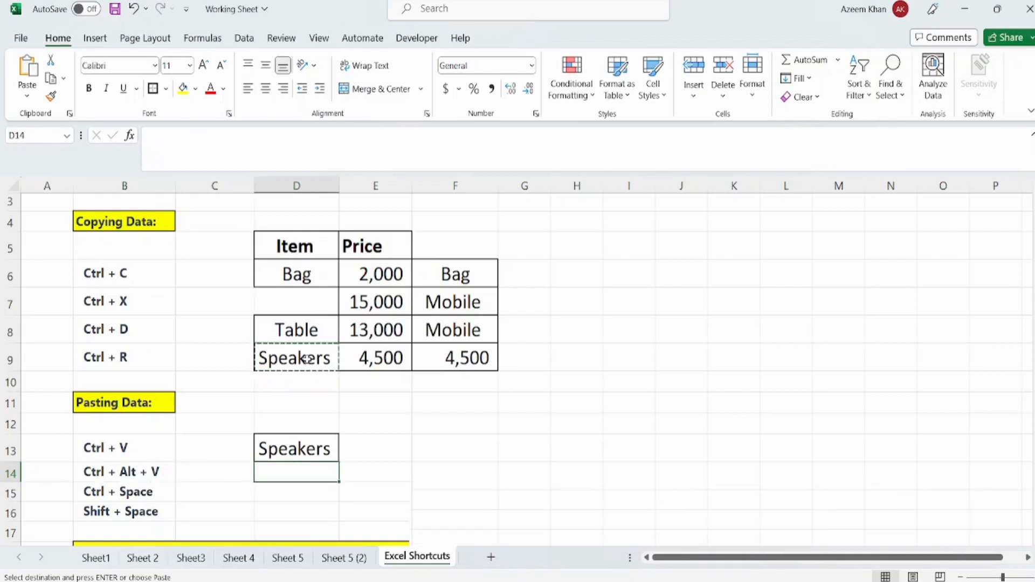
key(Return)
click(306, 358)
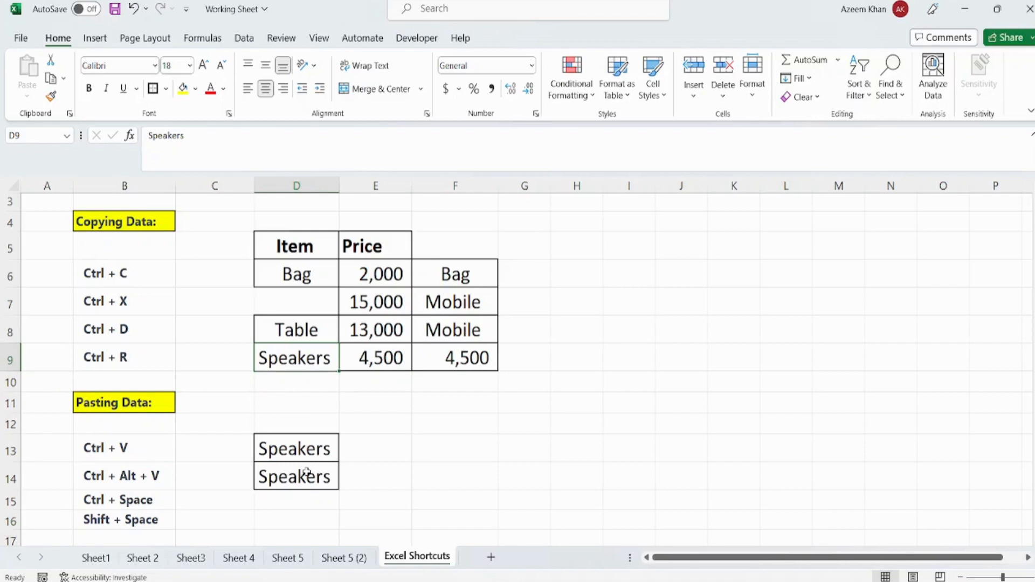
click(290, 474)
key(Left)
key(Left)
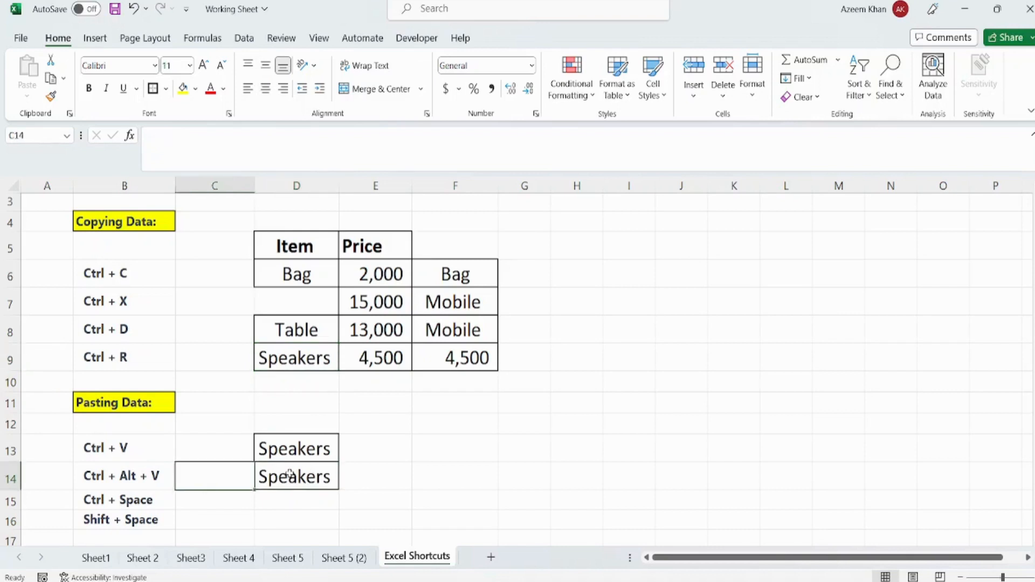
key(Right)
key(Right)
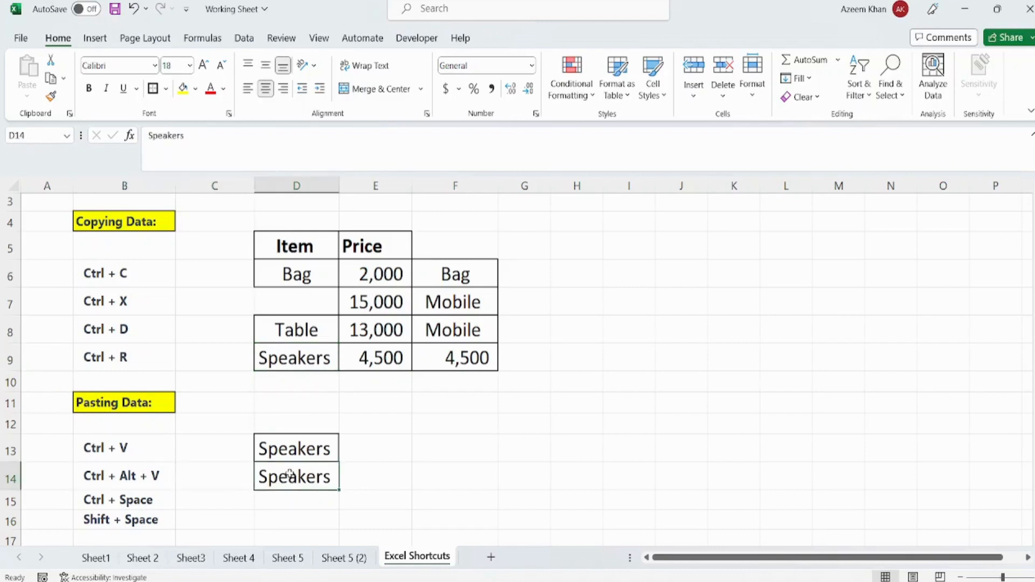
key(Down)
key(Down)
key(Down)
key(Up)
key(Up)
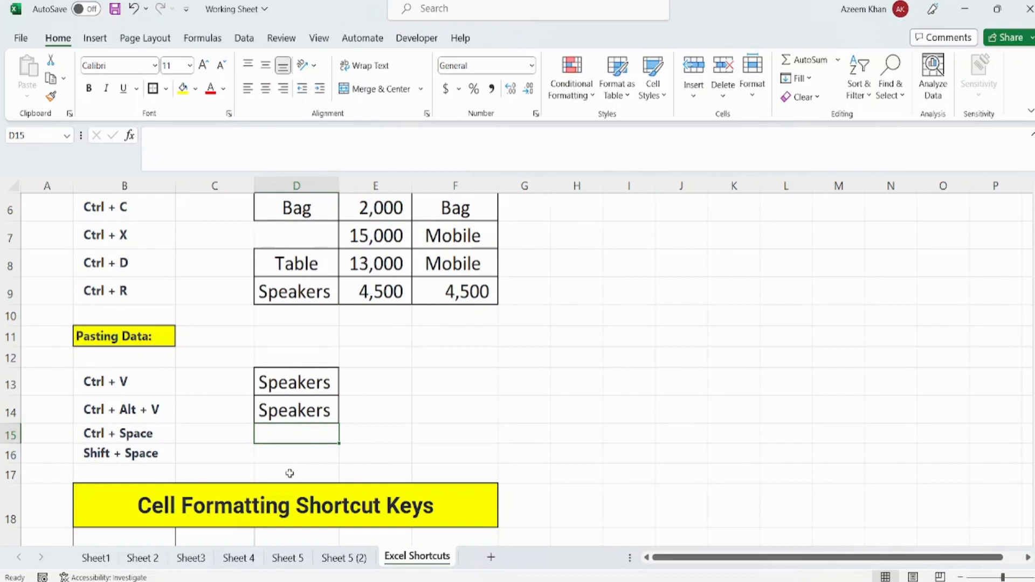
- Select the entire column G from cell G15, then move to cell G16
key(Right)
key(Left)
key(Left)
key(Left)
key(Right)
key(Right)
key(Right)
key(Right)
key(Right)
key(Right)
key(Left)
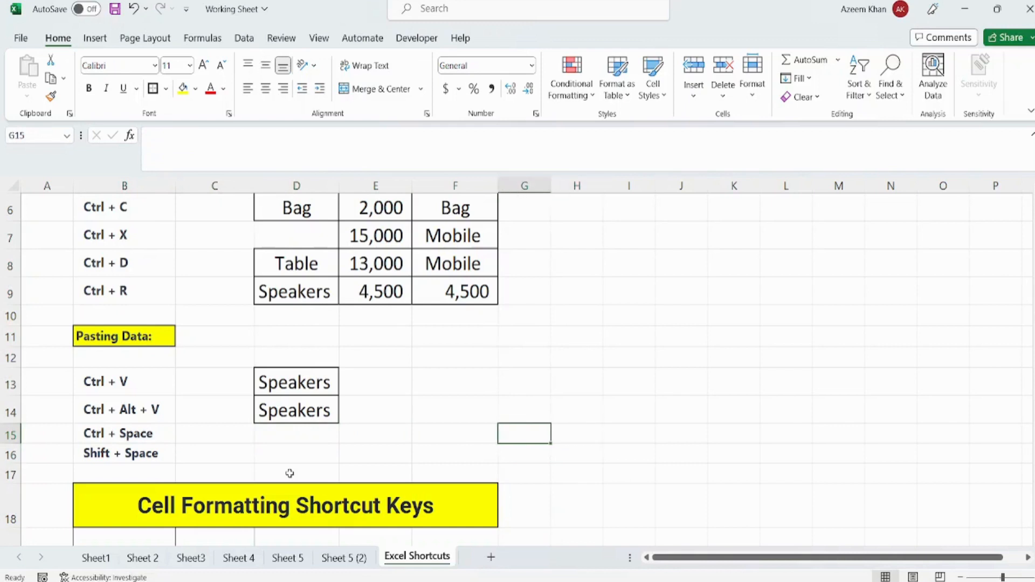
key(ctrl+space)
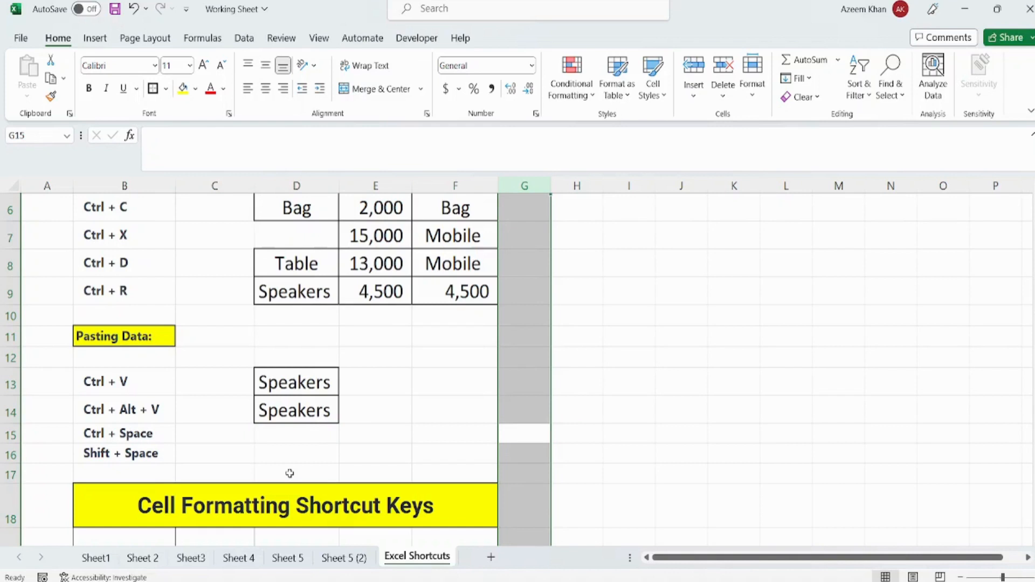
key(Down)
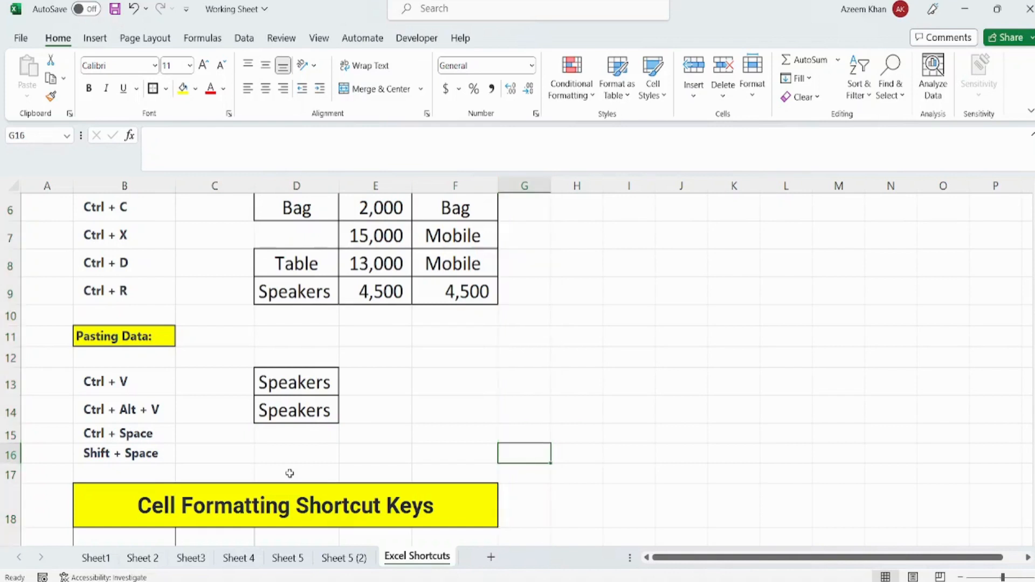
- Select the entire row 16 from cell G16, and end the selection at cell G15
key(shift+space)
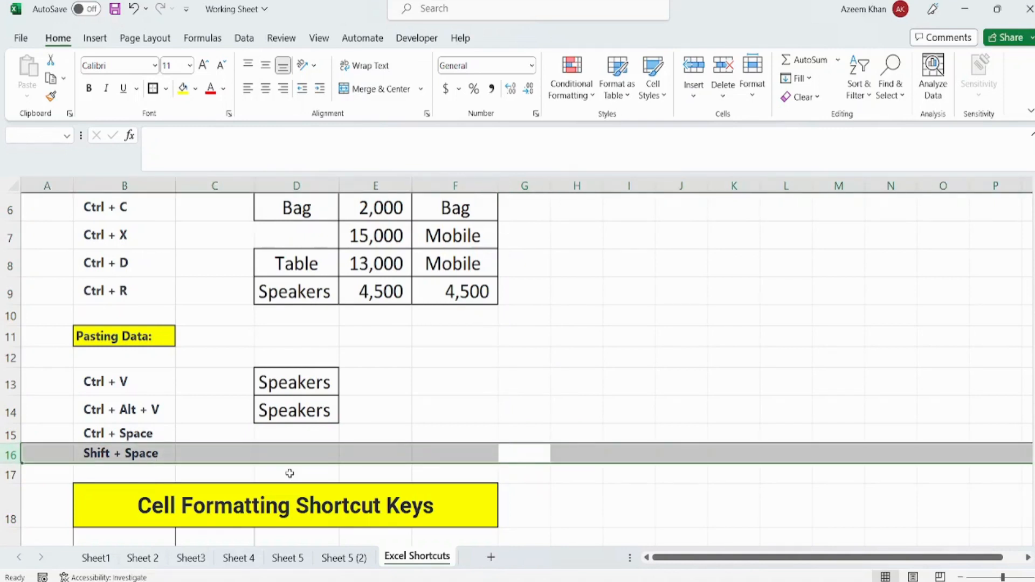
key(Up)
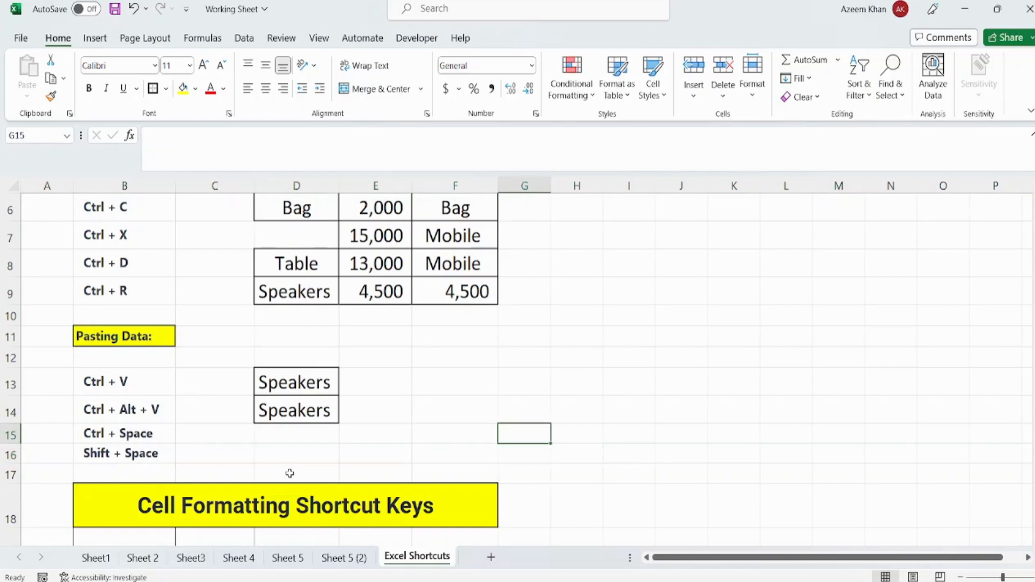
- Look over the Cell Formatting Shortcut Keys section and return to the Copying Data table
key(Left)
key(Down)
key(Down)
key(Down)
key(Down)
key(Down)
key(Down)
key(Down)
key(Down)
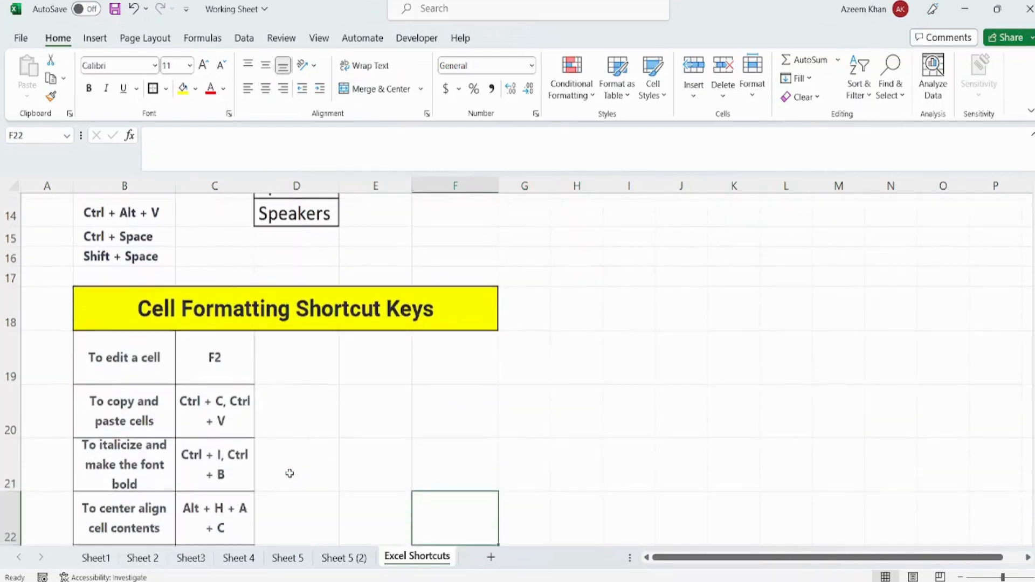
key(Up)
key(Up)
key(Up)
key(Up)
key(Up)
key(Up)
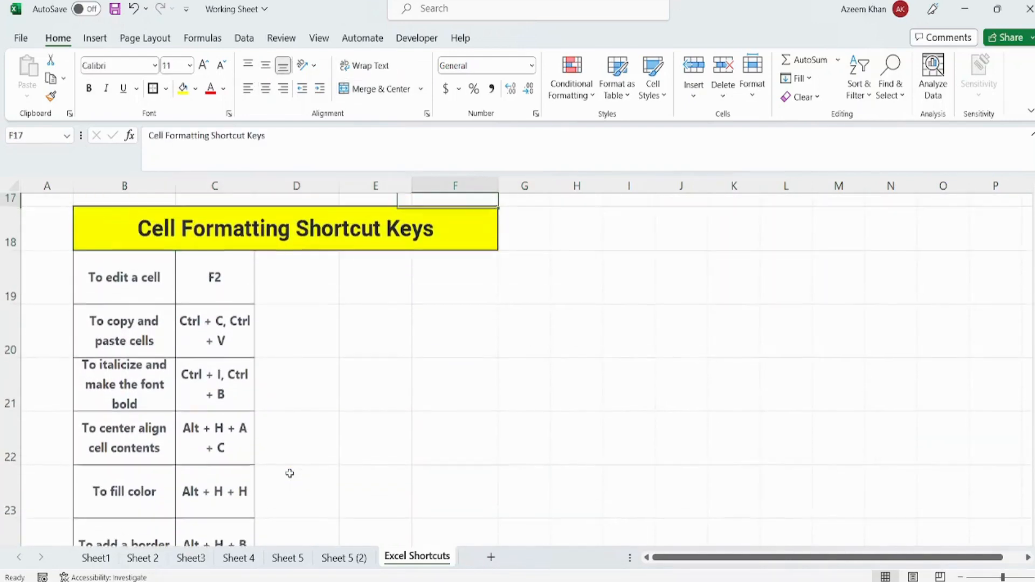
key(Up)
key(Up)
key(Up)
key(Up)
key(Up)
key(Up)
key(Up)
key(Up)
key(Up)
key(Up)
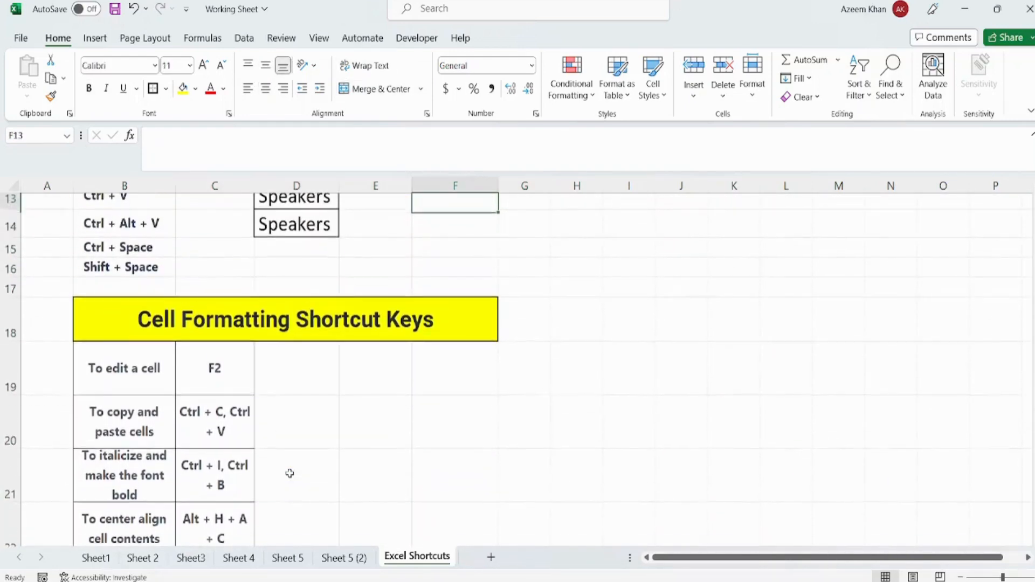
key(Up)
key(Up)
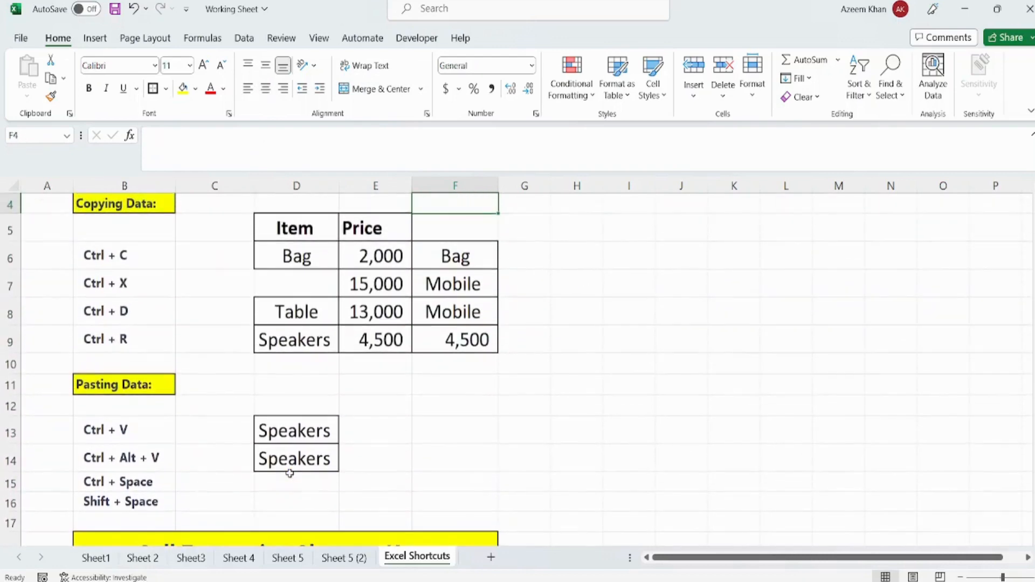
key(Left)
key(Left)
key(shift+Right)
key(shift+Down)
key(shift+Down)
key(shift+Down)
key(shift+Down)
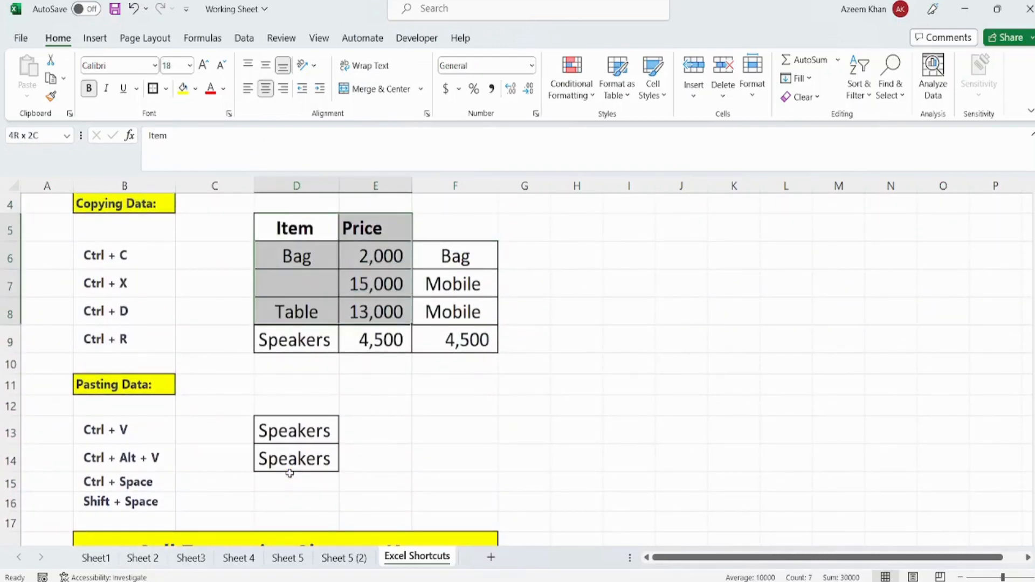
key(ctrl+c)
key(Escape)
key(Right)
key(Right)
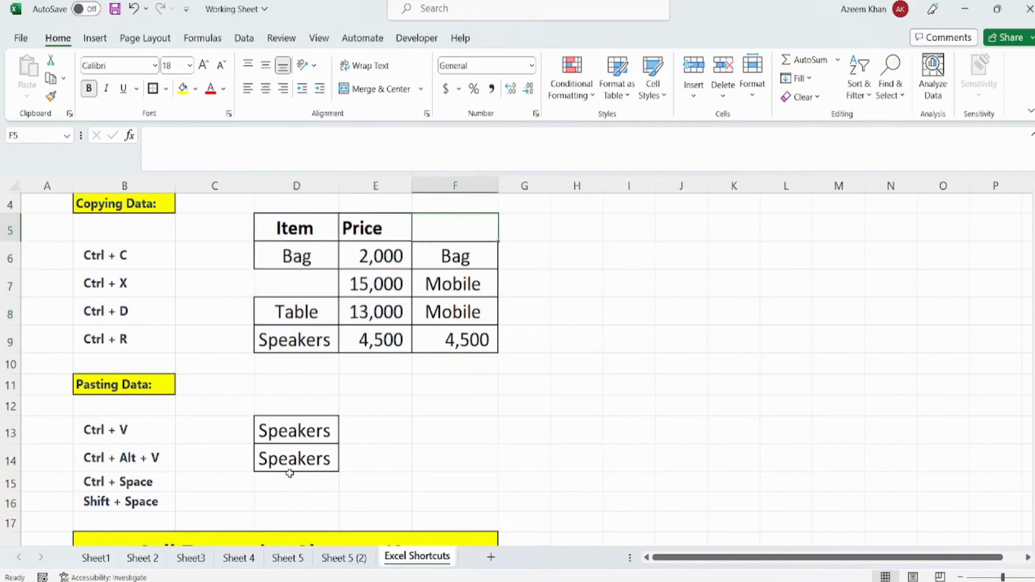
- Fill the empty item cell D7 with the Mobile entry from cell F7
key(Down)
key(Down)
key(ctrl+x)
key(Left)
- Copy the Item and Price table in cells D5 to E9
key(Left)
key(ctrl+v)
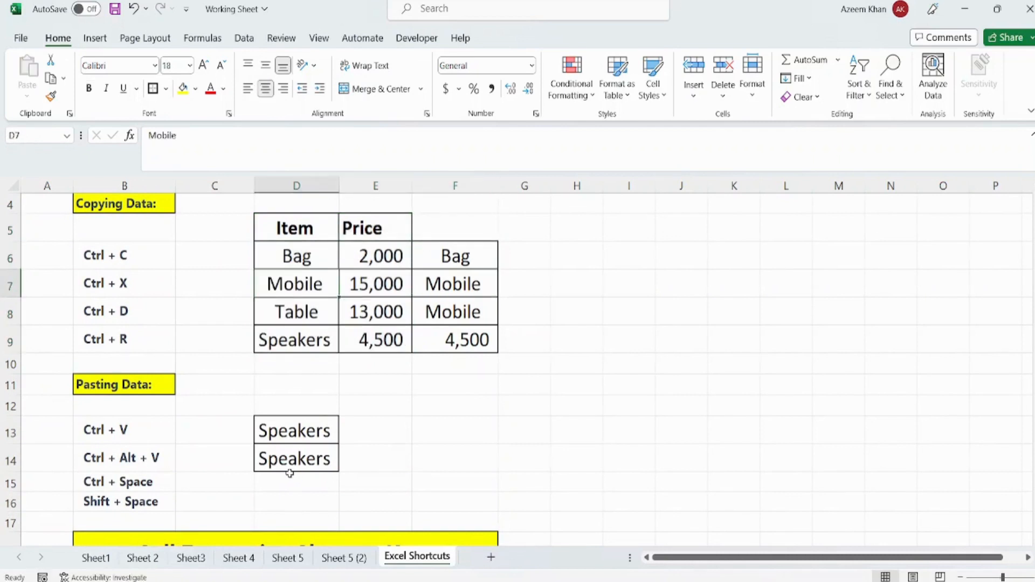
key(Up)
key(Right)
key(Up)
key(Left)
key(shift+Right)
key(shift+Down)
key(shift+Down)
key(shift+Down)
key(shift+Down)
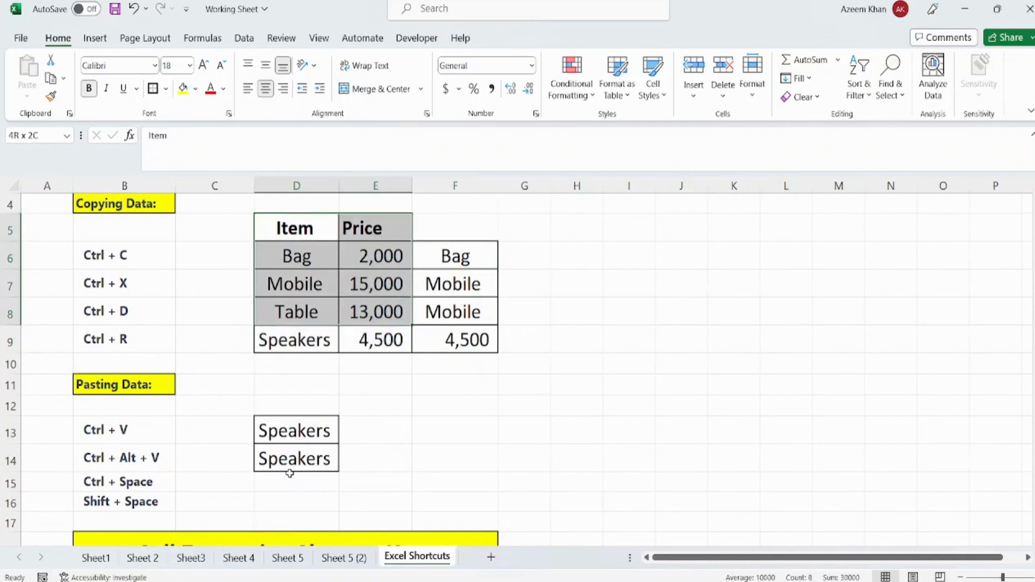
key(ctrl+c)
- Paste the copied table at cell E20 under the Cell Formatting Shortcut Keys heading, and end copy mode
key(Down)
key(Down)
key(Down)
key(Down)
key(Down)
key(Down)
key(Down)
key(Down)
key(Down)
key(Down)
key(Down)
key(Down)
key(Down)
key(Down)
key(Down)
key(Down)
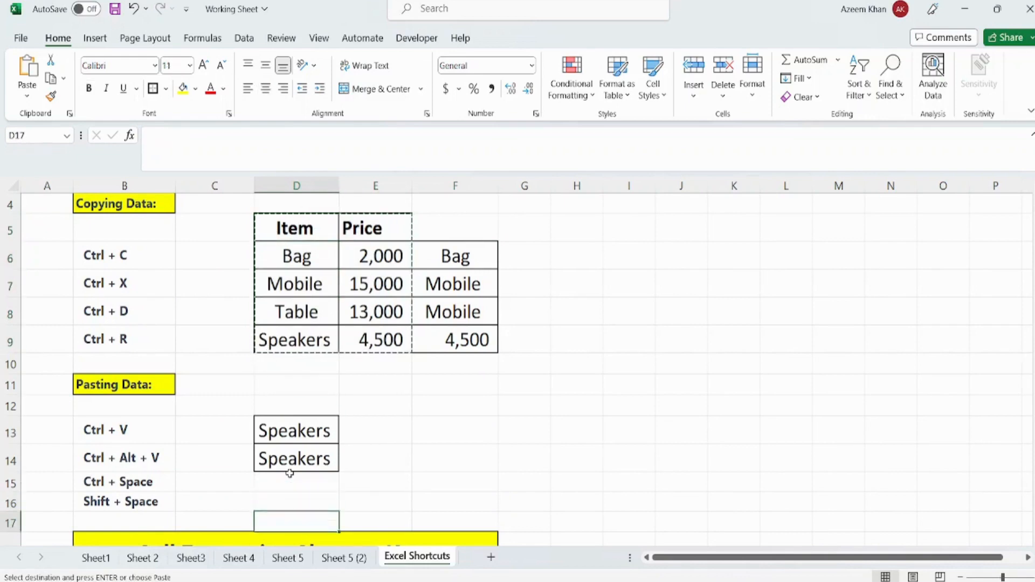
key(Up)
key(Up)
key(Right)
key(Down)
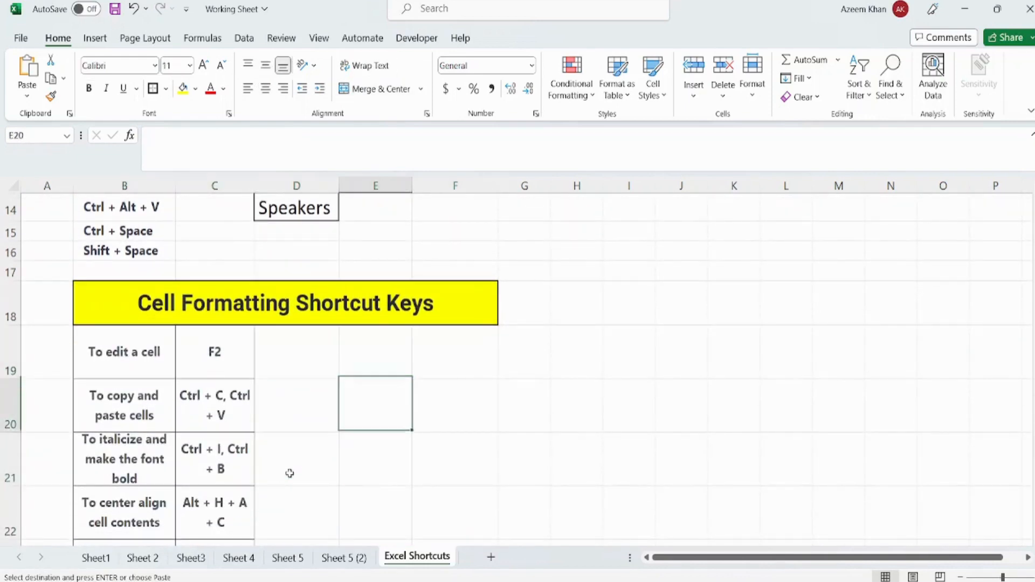
key(Right)
key(Right)
key(Up)
key(Left)
- Look over the pasted table beside the Cell Formatting Shortcut Keys list
key(Down)
key(ctrl+v)
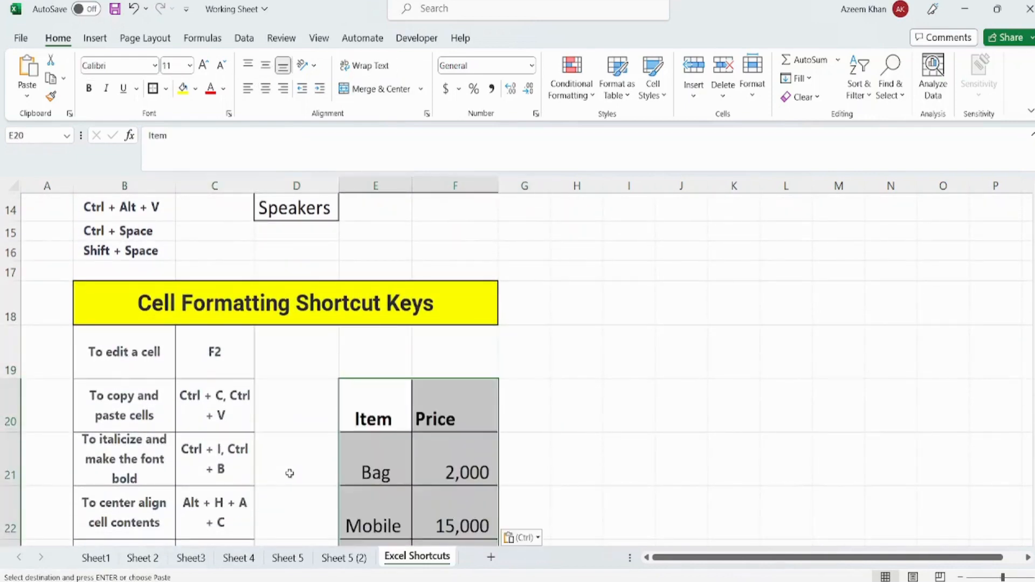
key(Escape)
key(Right)
key(Right)
key(Right)
key(Right)
key(Down)
key(Down)
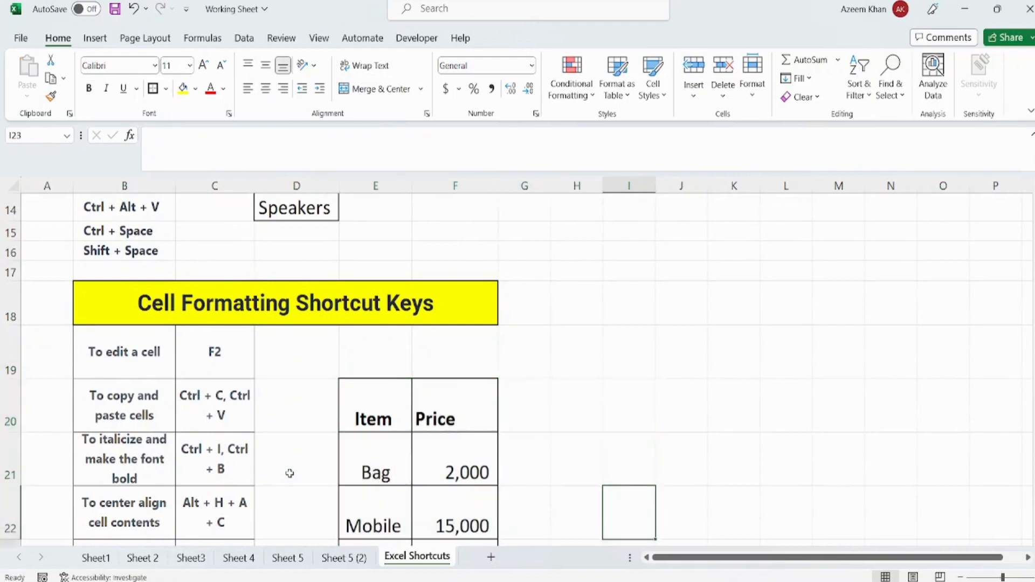
key(Down)
key(Up)
key(Up)
key(Up)
key(Up)
key(Up)
key(Up)
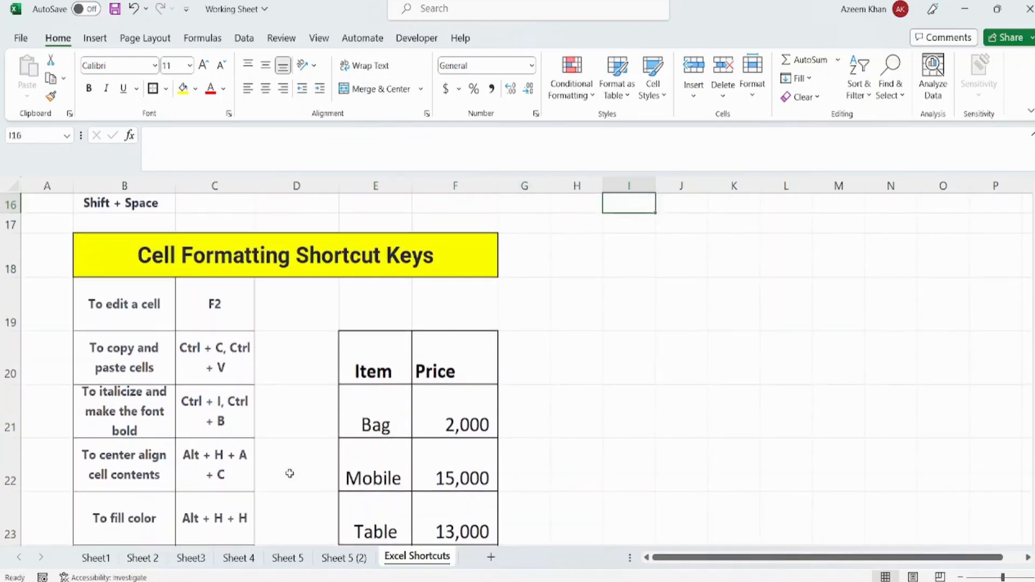
- Review the entries for editing a cell and for copying and pasting cells in the formatting shortcut list
key(Left)
key(Left)
key(Left)
key(Left)
key(Down)
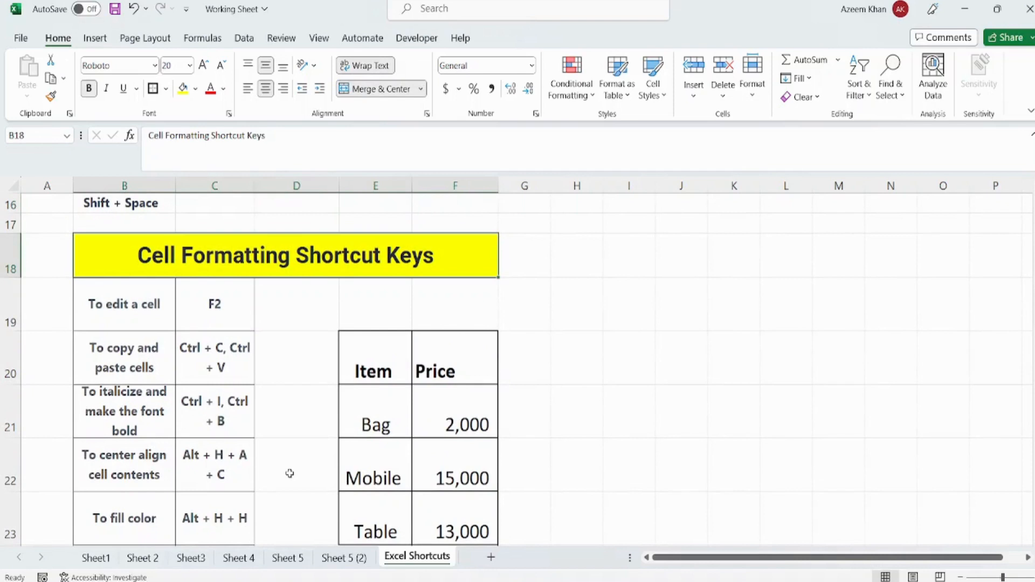
key(Down)
key(Left)
key(Left)
key(Left)
key(Right)
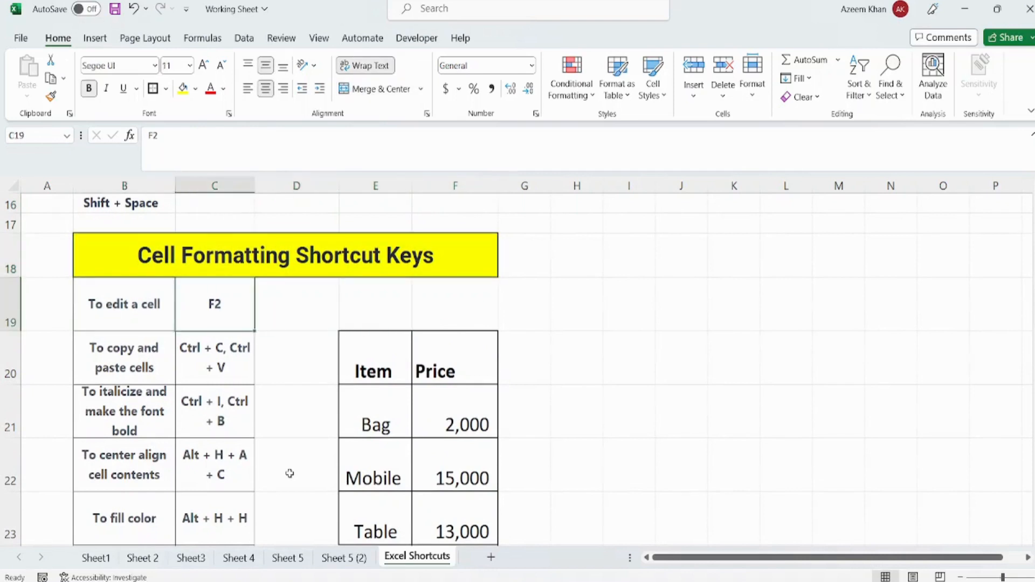
key(Left)
key(Down)
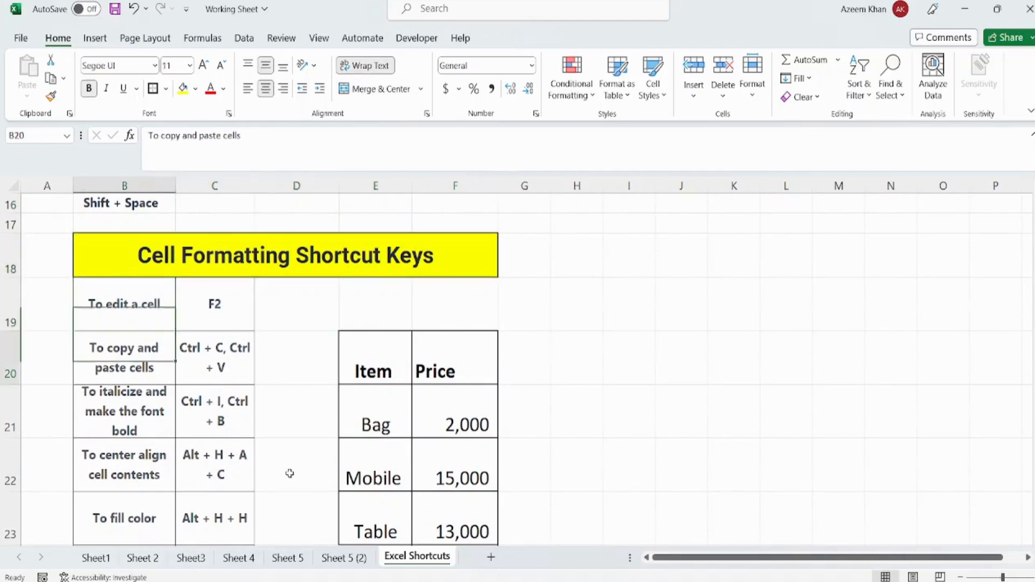
- Overwrite the Bag price in cell F21 with 2, and undo the entry
key(Right)
key(Right)
key(Right)
key(Up)
key(Down)
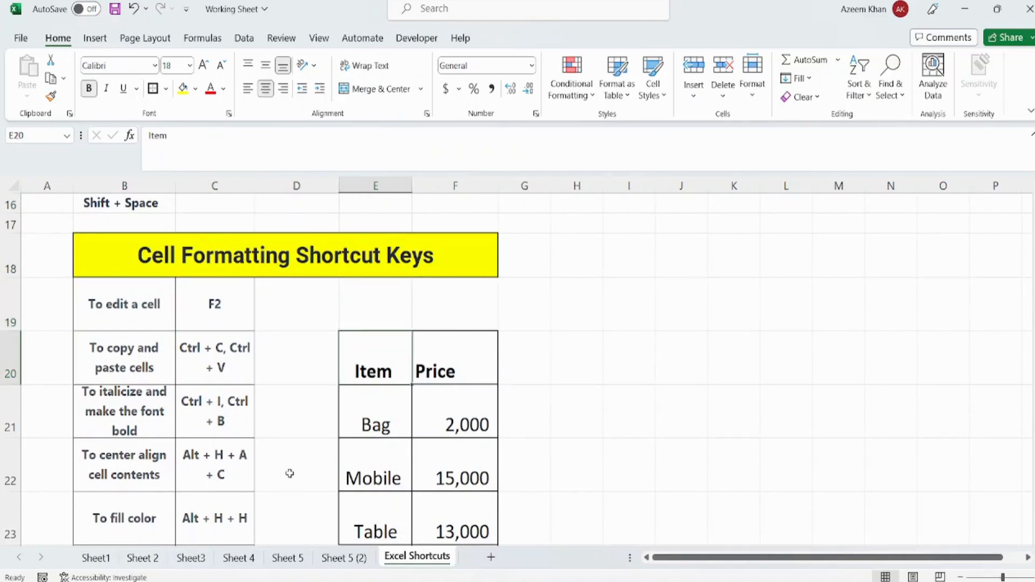
key(Up)
key(Down)
key(Down)
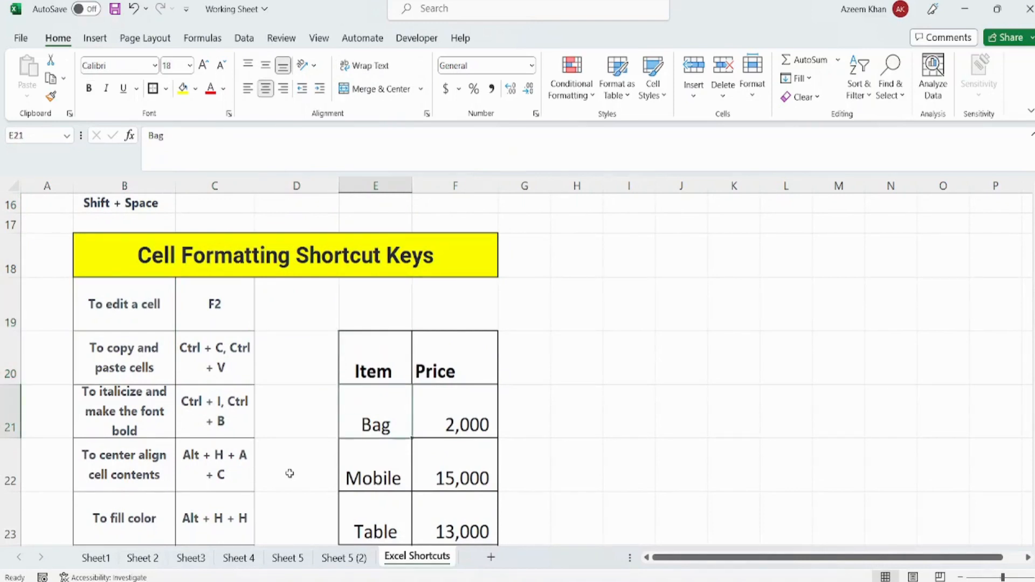
key(Right)
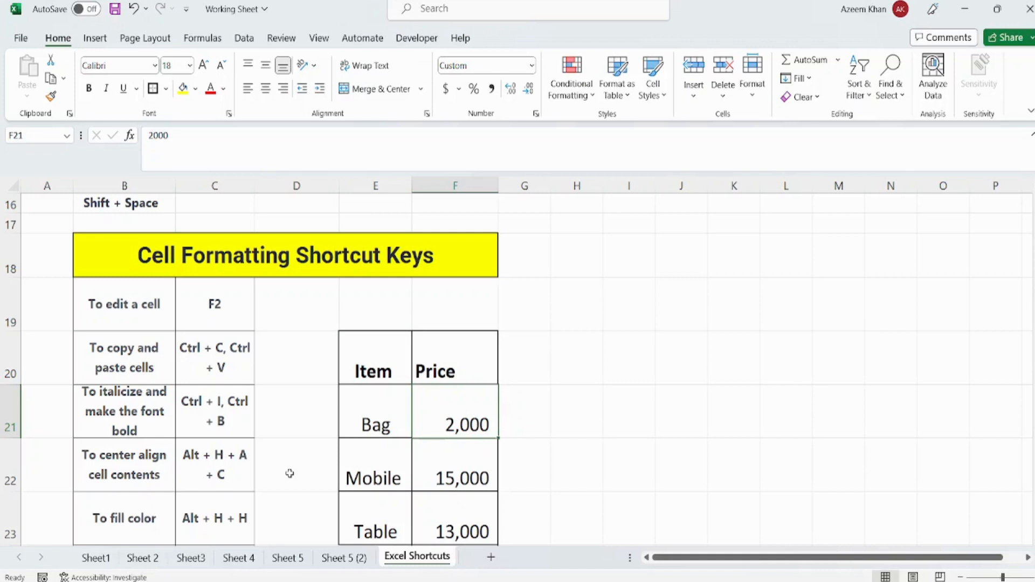
text(2)
key(Return)
key(Up)
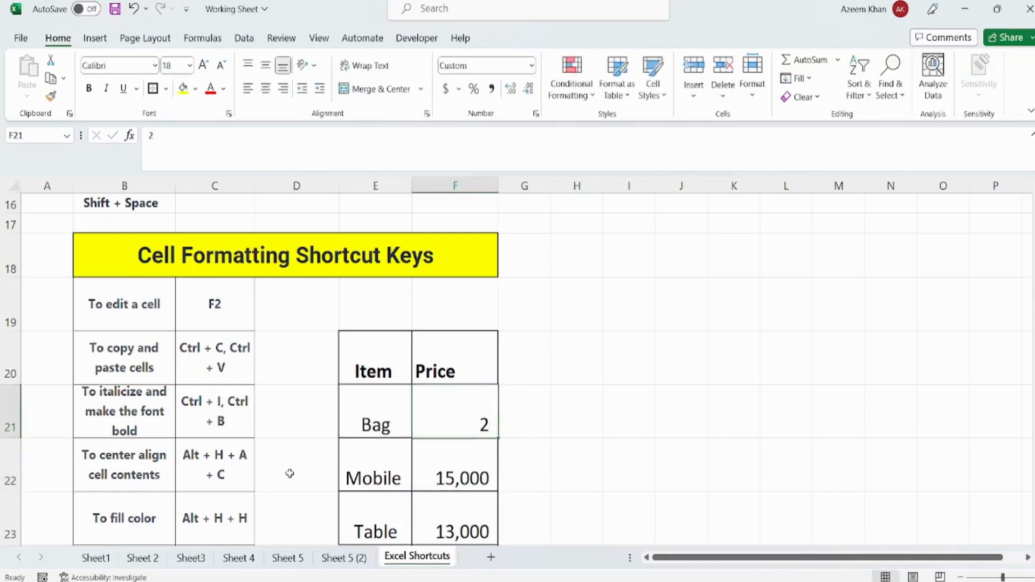
key(ctrl+z)
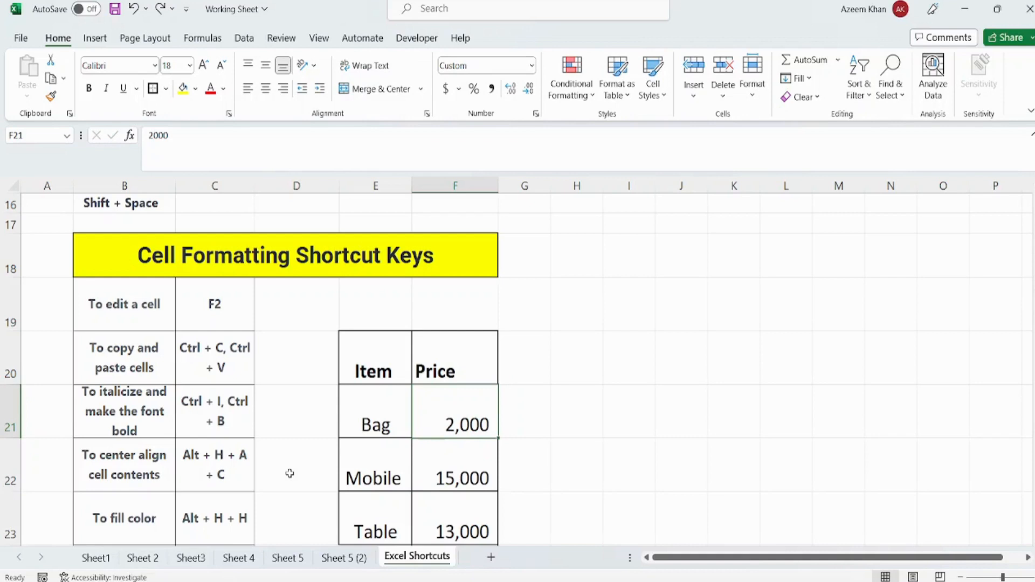
- Edit the Bag price in cell F21 in place to 20000, and undo the change
key(F2)
text(0)
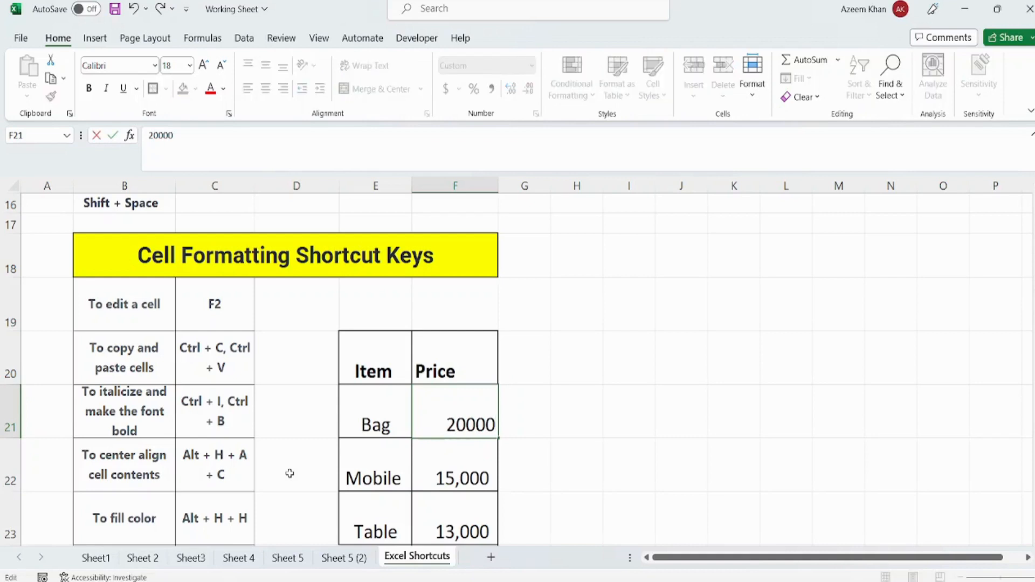
key(Return)
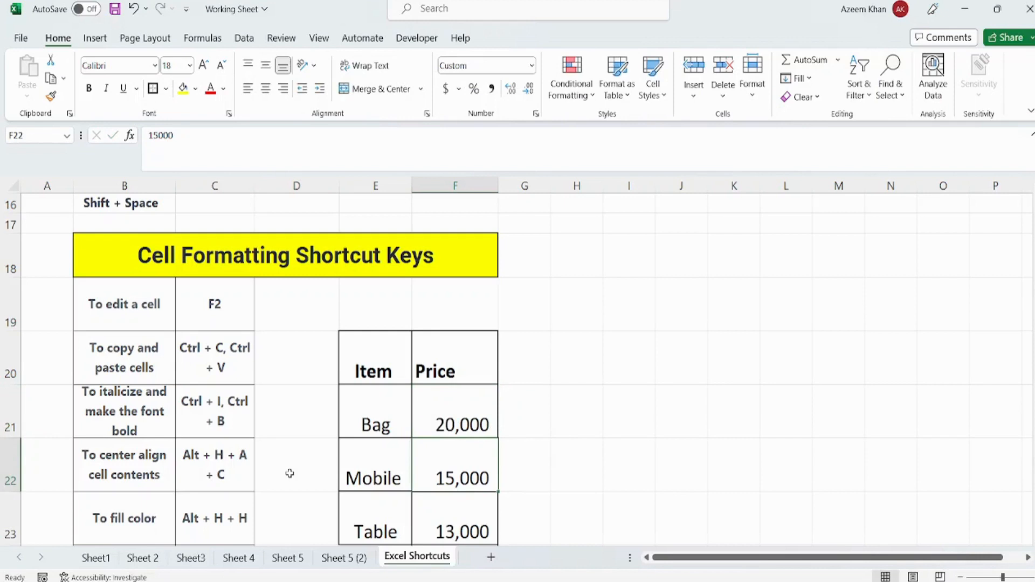
key(ctrl+z)
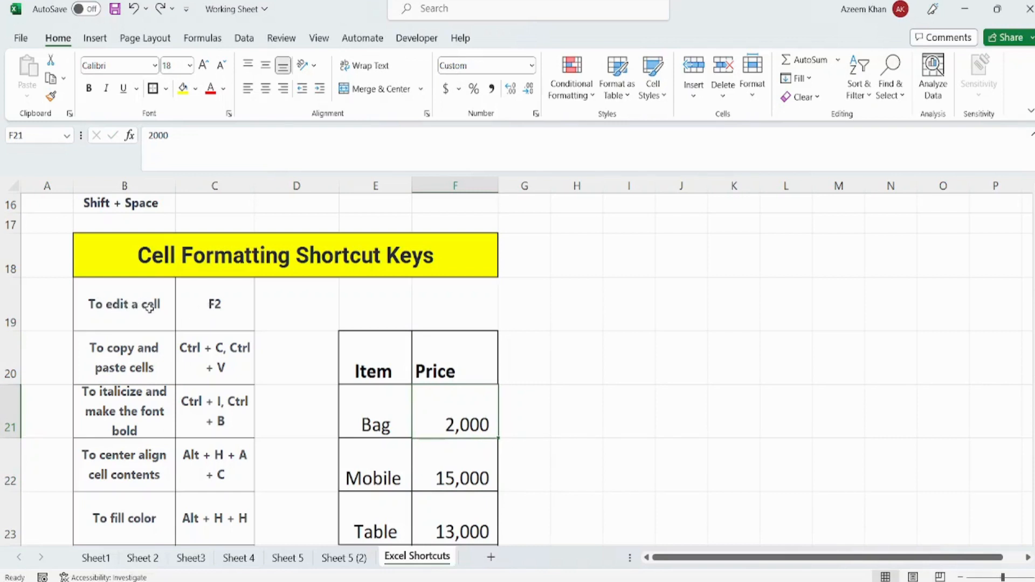
- Examine the copy-and-paste entry in row 20 and the italic-and-bold entry in row 21
click(117, 351)
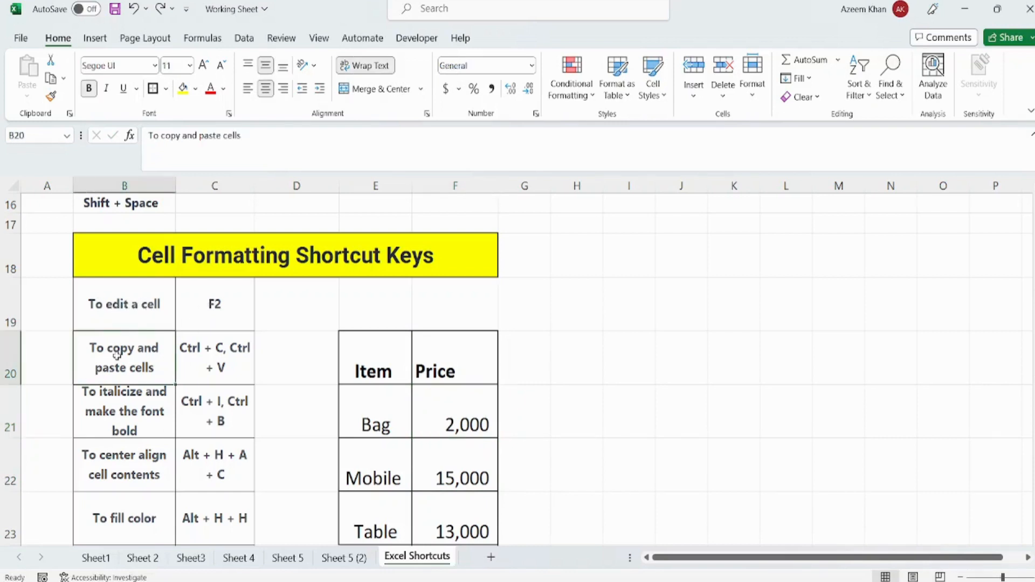
click(199, 365)
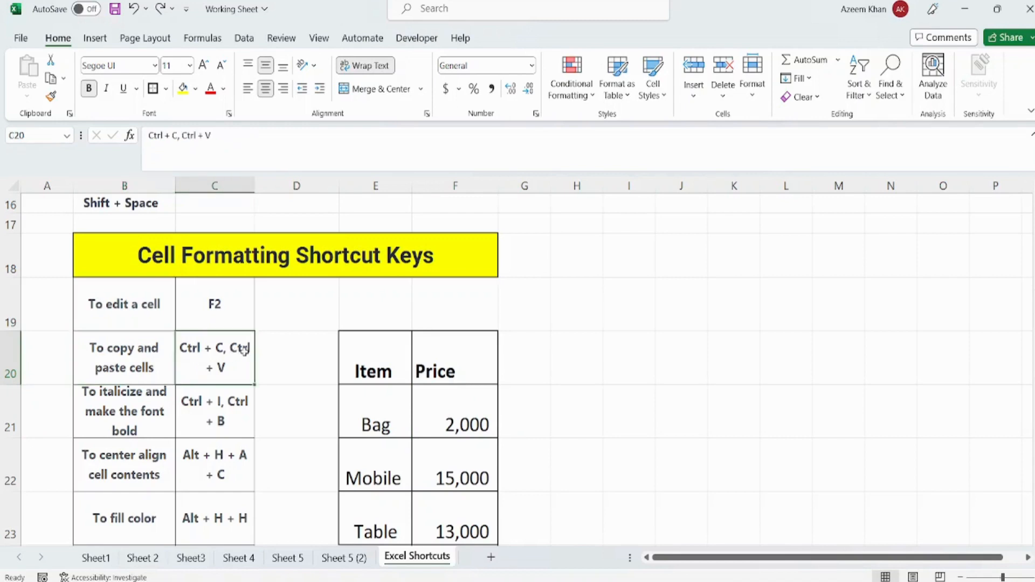
click(142, 413)
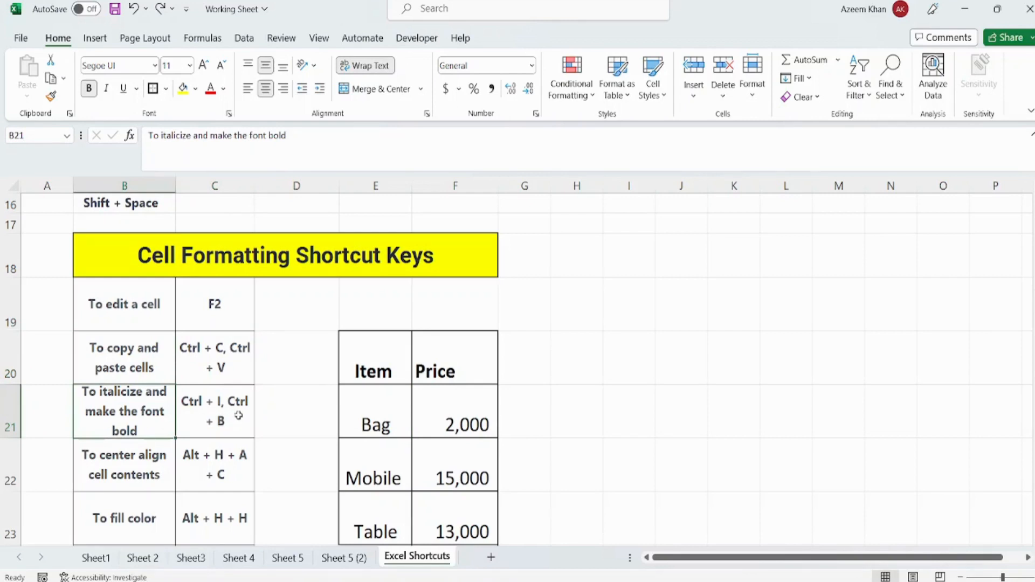
- Make the Bag entry in cell E21 italic and bold
key(Right)
key(Right)
key(Right)
key(Right)
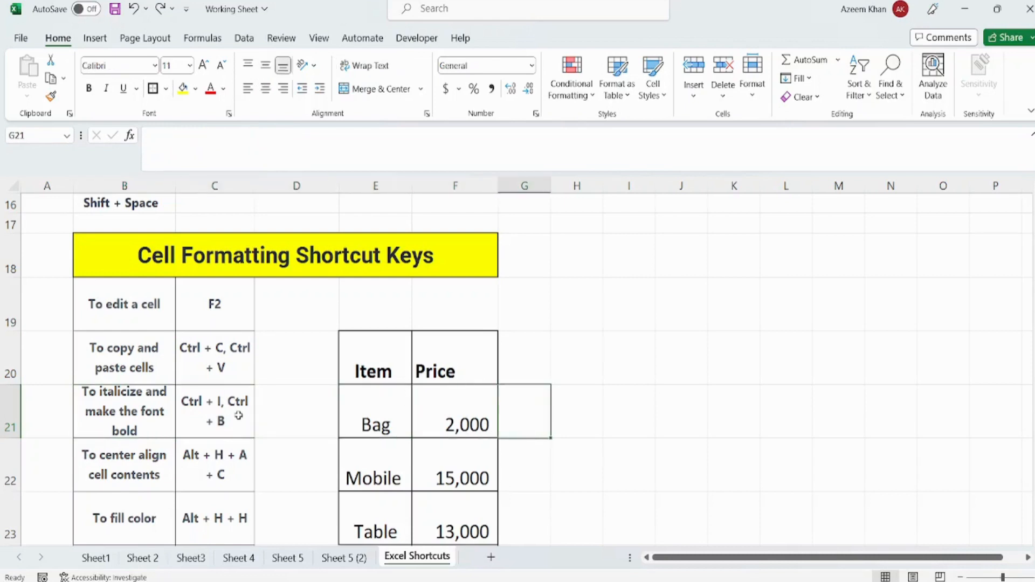
key(Left)
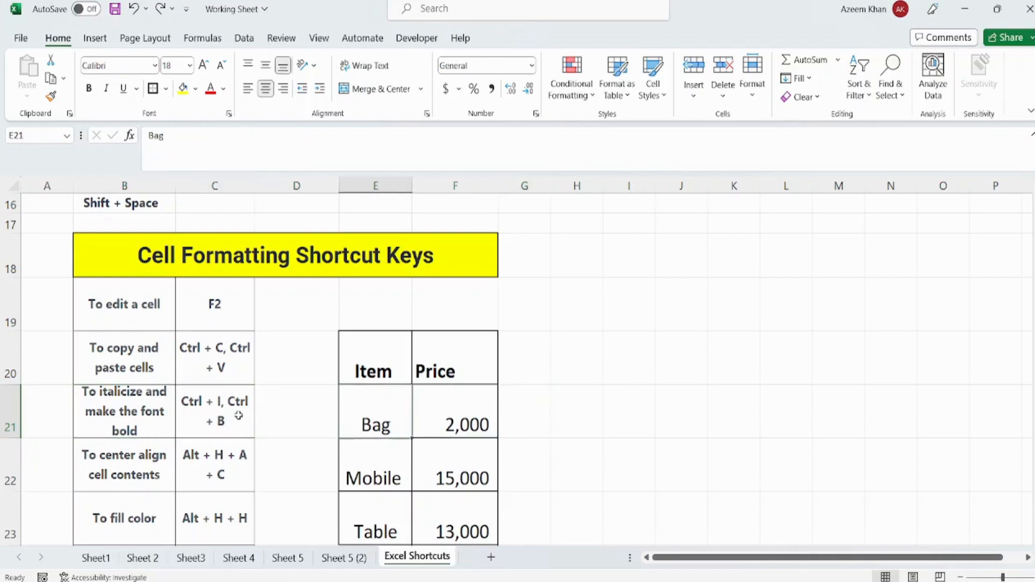
key(ctrl+i)
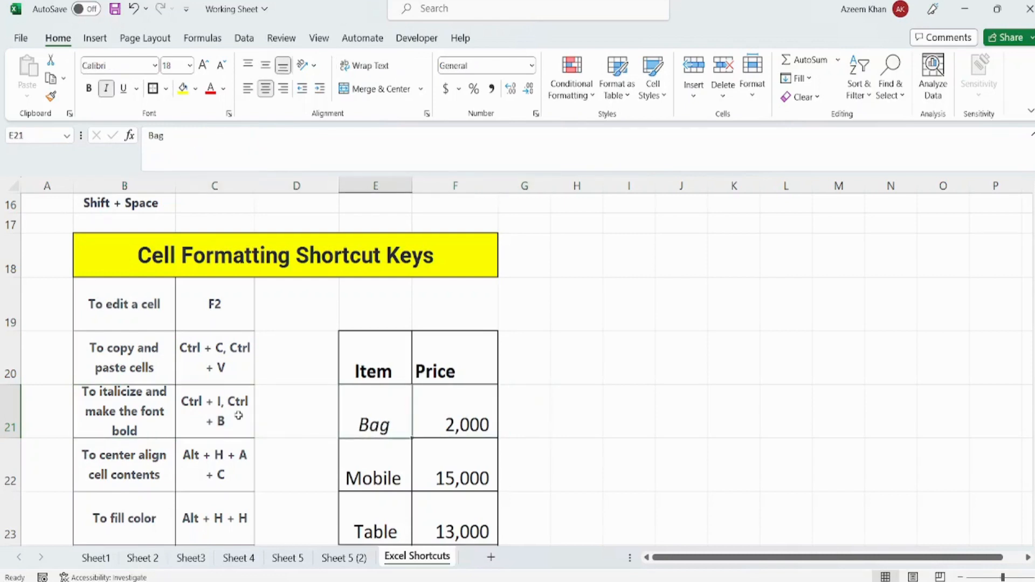
key(ctrl+b)
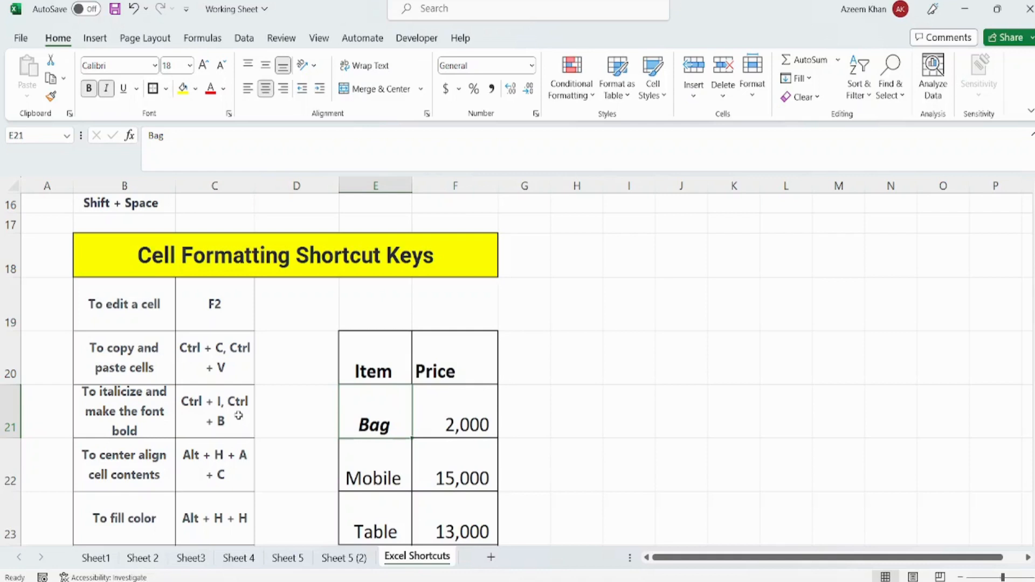
- Remove the bold and italic formatting from the Bag entry in cell E21
key(Right)
key(Left)
key(ctrl+b)
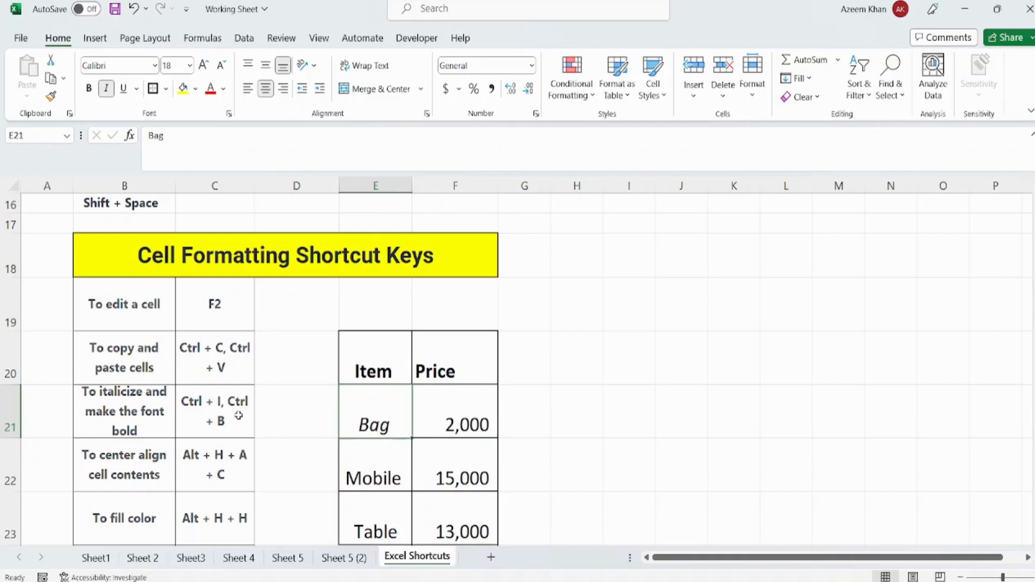
key(ctrl+i)
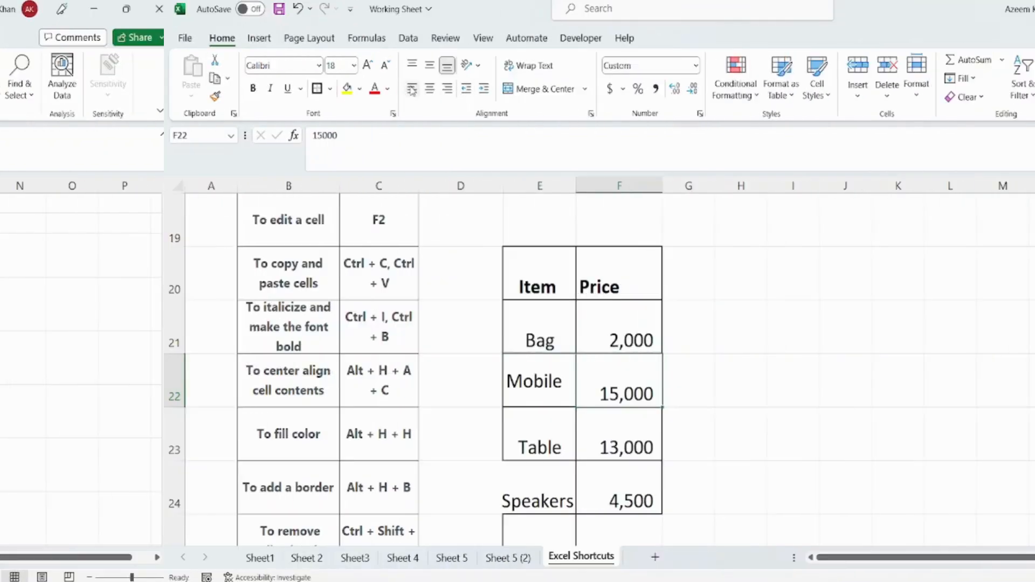
- Center the Mobile entry horizontally in cell E22
key(Left)
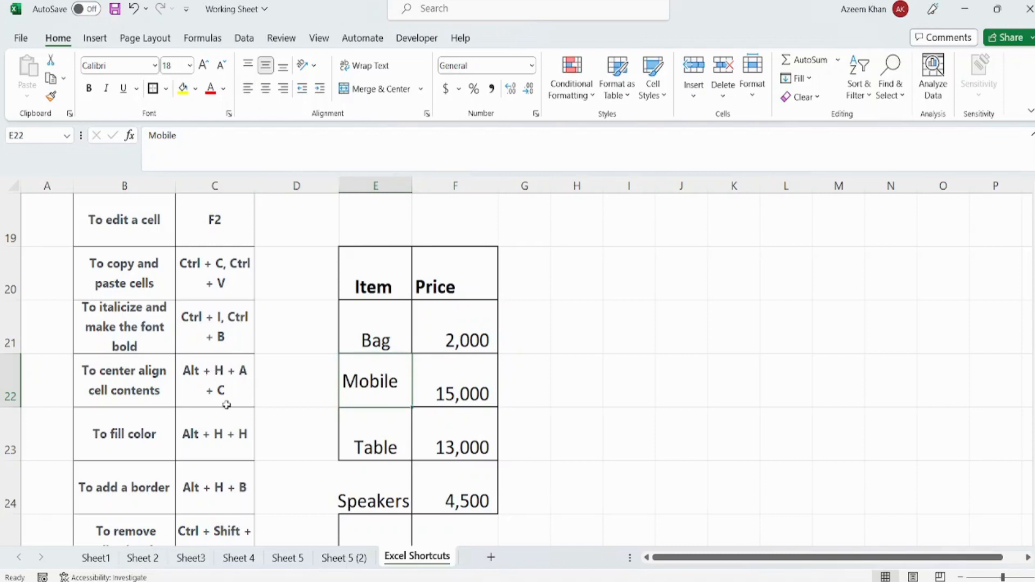
key(alt)
key(h)
key(a)
key(c)
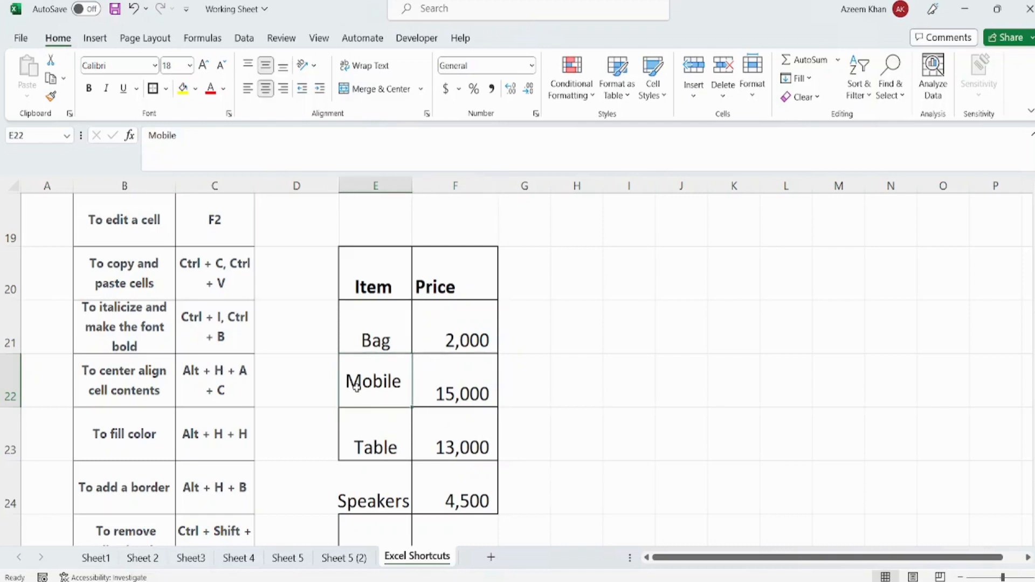
- Fill the Table cell E23 with a gold color
key(Down)
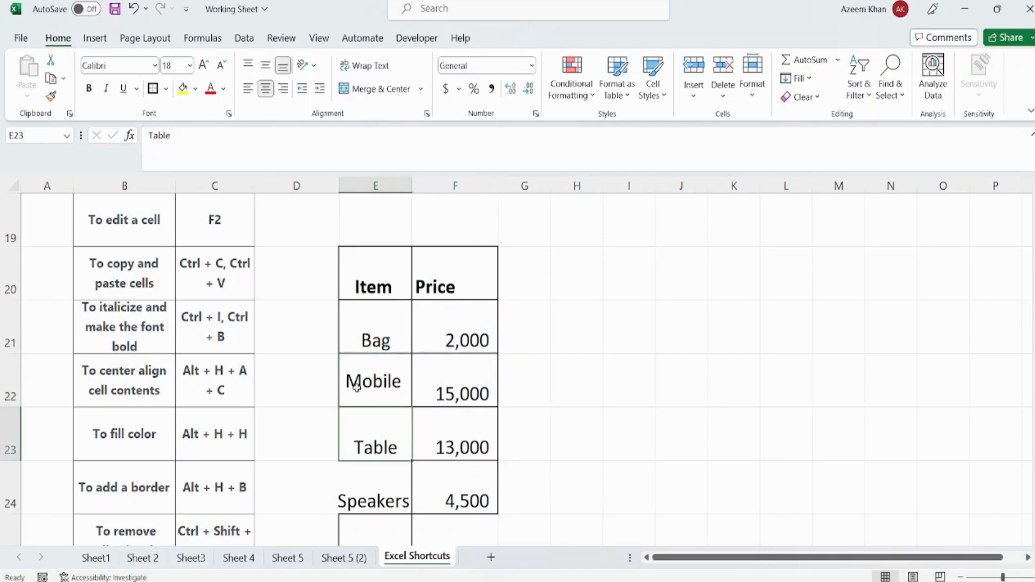
key(Right)
key(Left)
key(alt+h)
key(h)
key(Down)
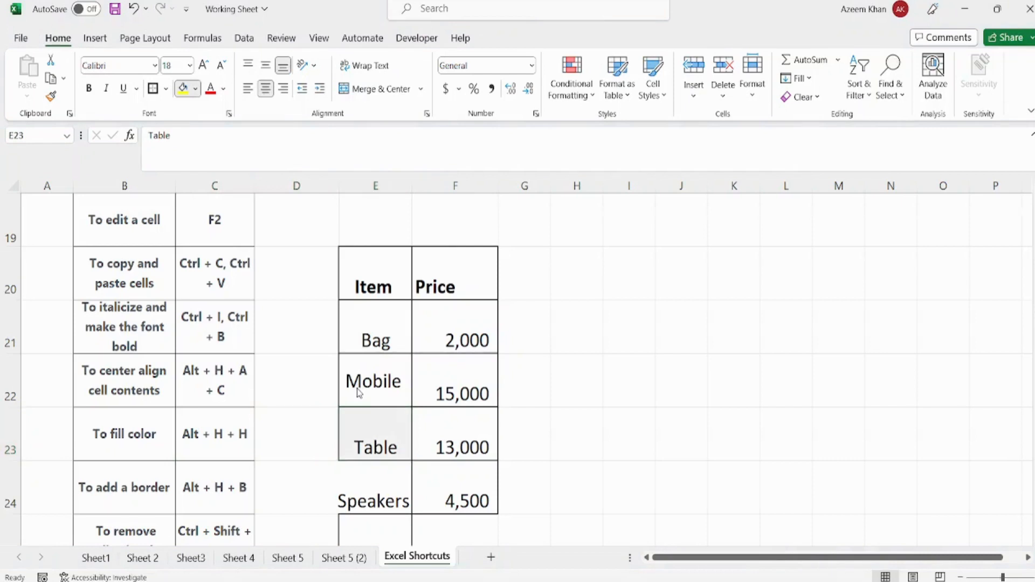
key(Right)
key(Right)
key(Right)
key(Right)
key(Down)
key(Right)
key(Down)
key(Right)
key(Right)
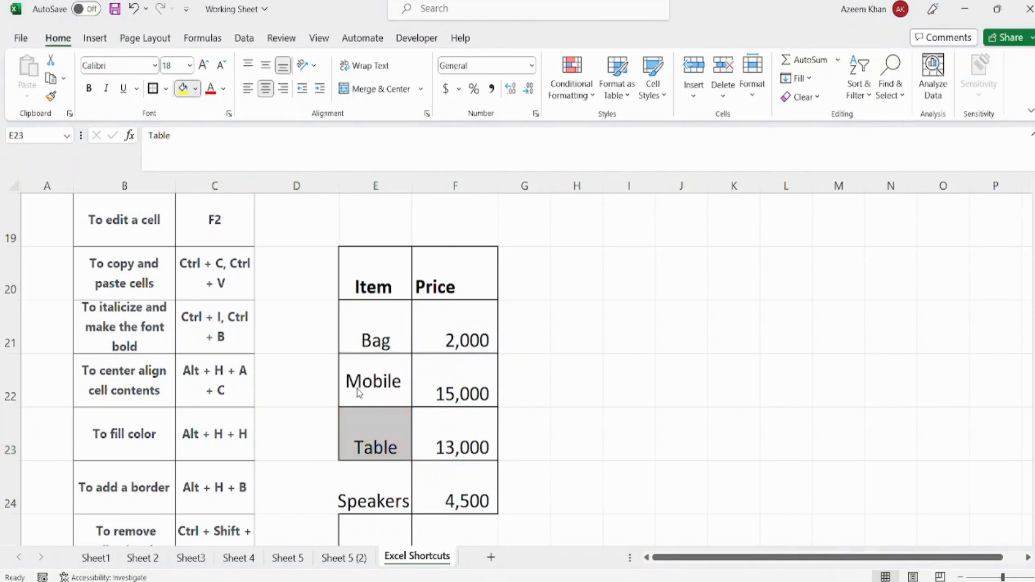
key(Down)
key(Return)
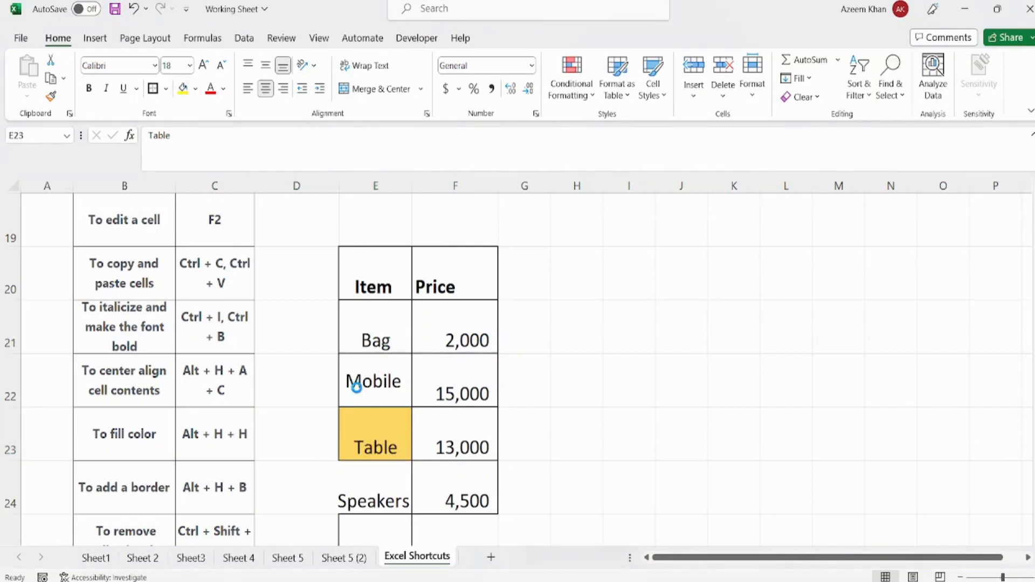
- Enter 4500 in cell H24
text(4500)
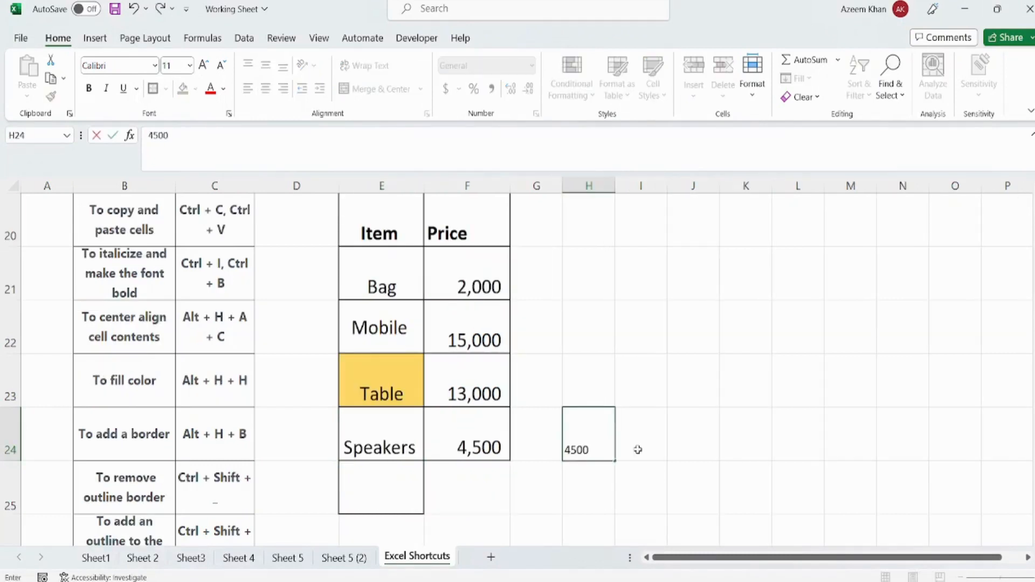
key(Return)
key(Up)
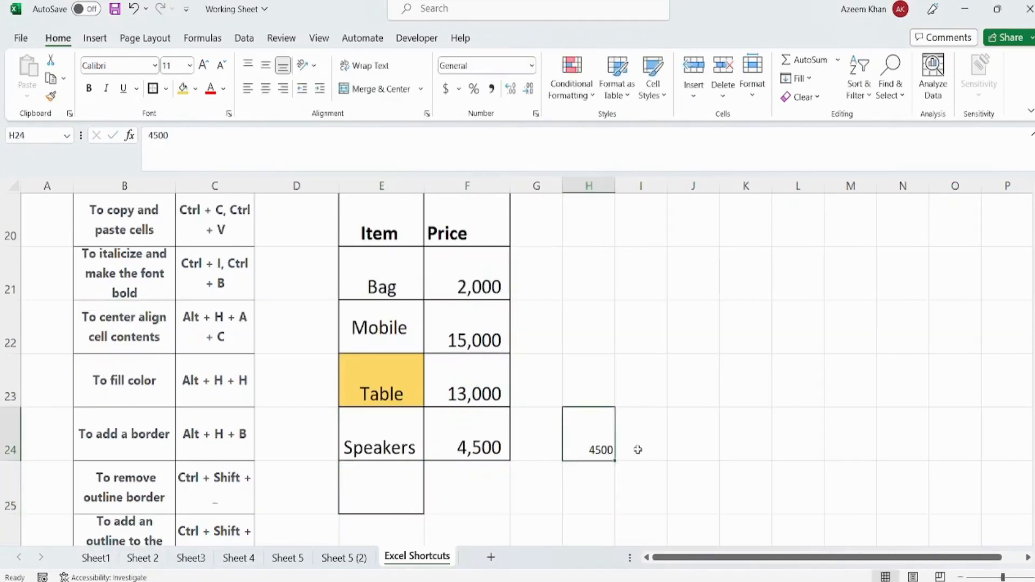
- Apply all borders to cell H24
key(Right)
key(Left)
key(alt)
key(h)
key(b)
key(a)
key(Down)
key(Down)
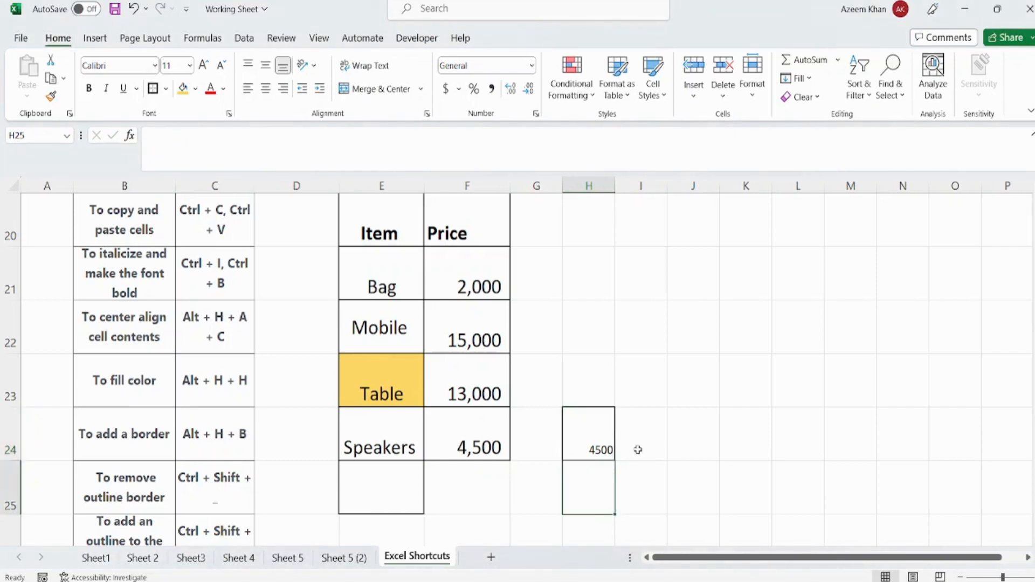
key(Up)
key(Up)
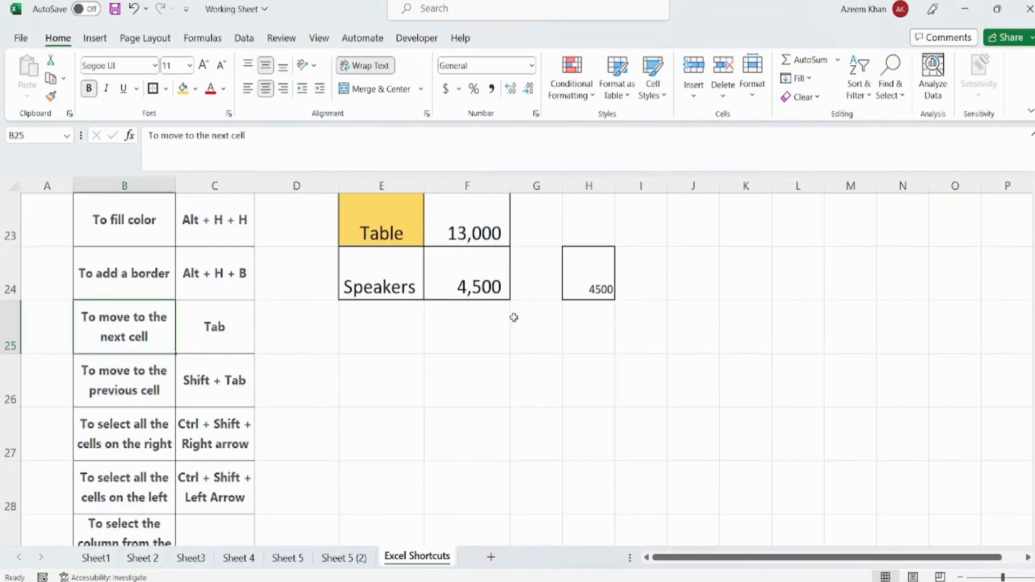
- Move forward cell by cell along row 25 from B25 to K25
key(Tab)
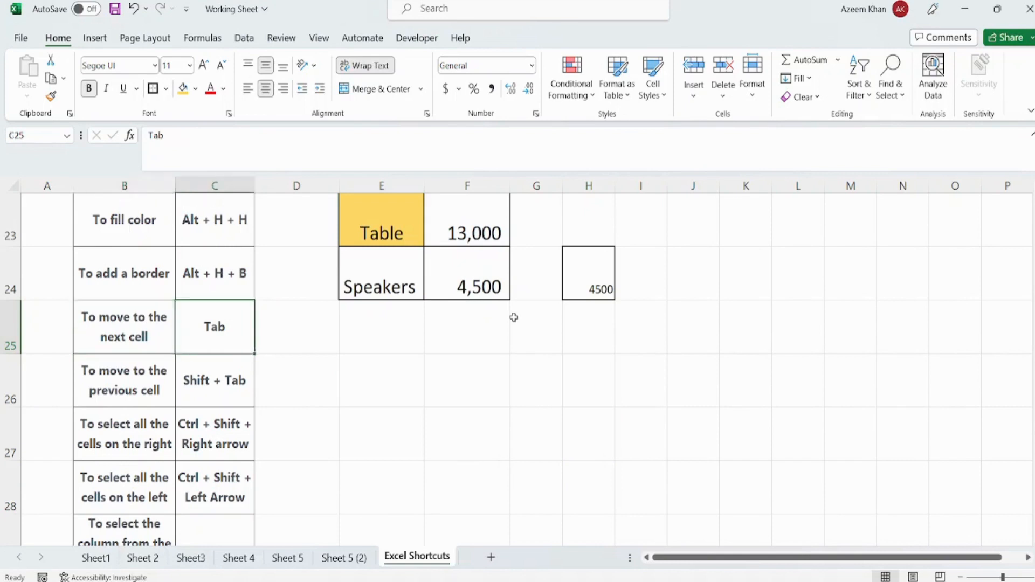
key(Tab)
key(Tab)
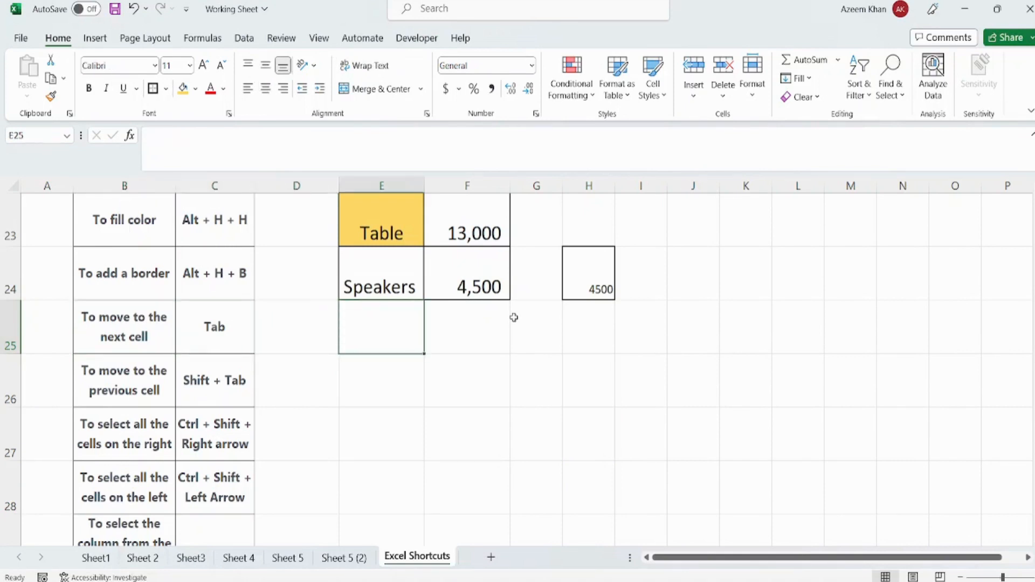
key(Tab)
key(Tab)
key(Tab)
key(Tab)
key(Tab)
key(Tab)
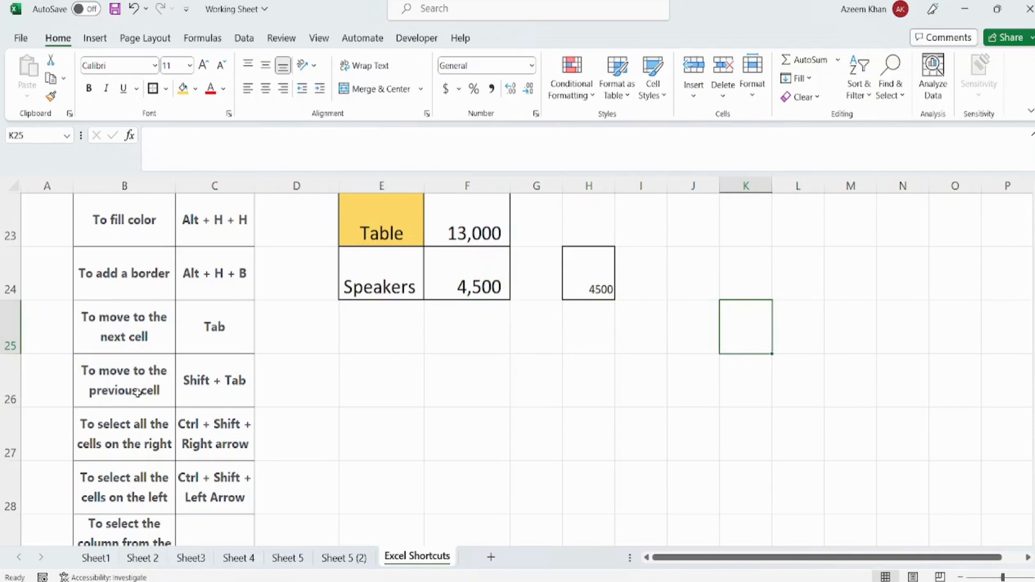
- Move back cell by cell along row 25 from K25 to D25
key(shift+Tab)
key(shift+Tab)
key(shift+Tab)
key(shift+Tab)
key(shift+Tab)
key(shift+Tab)
key(shift+Tab)
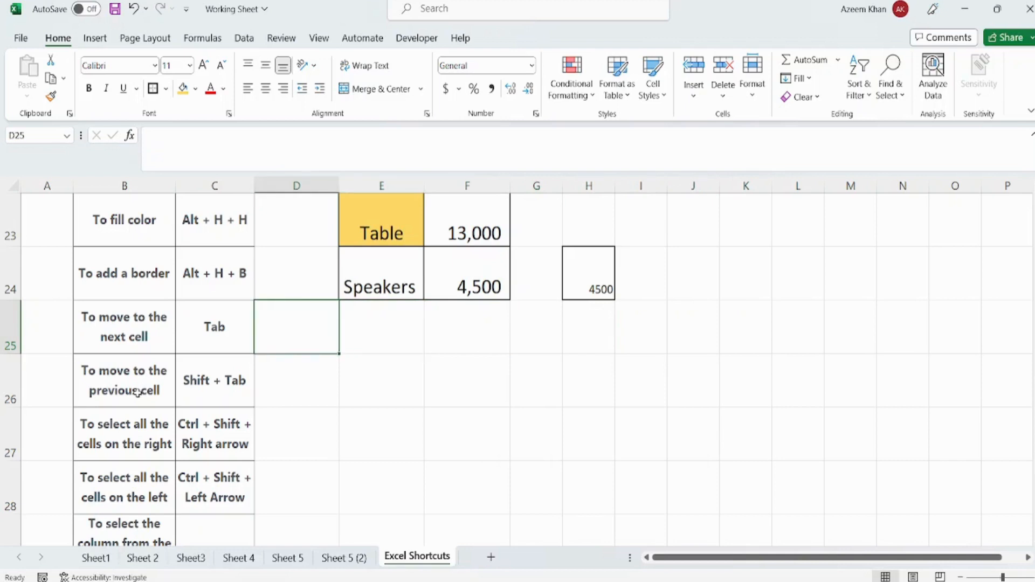
- Point out the select-right shortcut entry in row 27, and enter 555 in cell G24
click(120, 438)
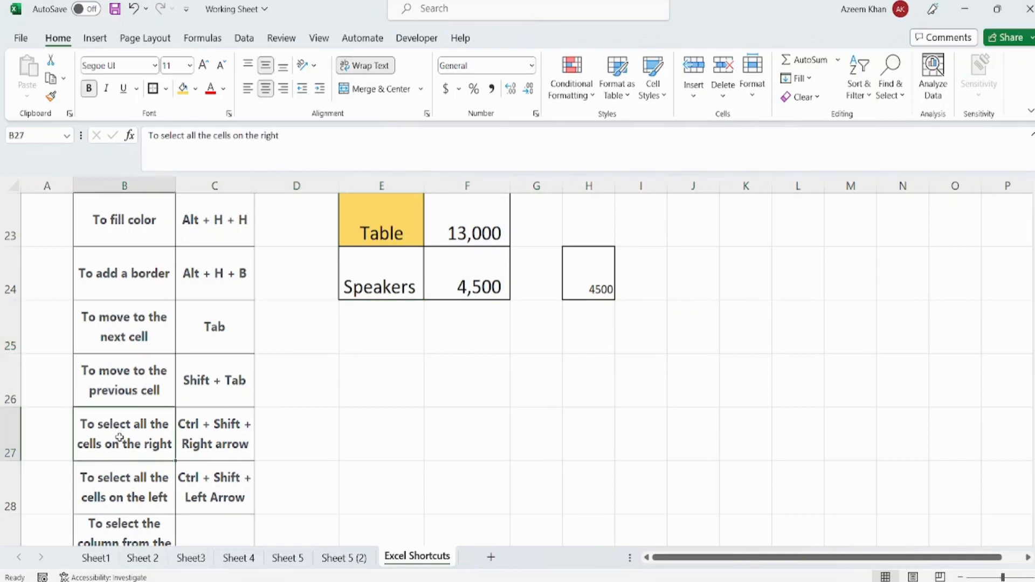
click(193, 446)
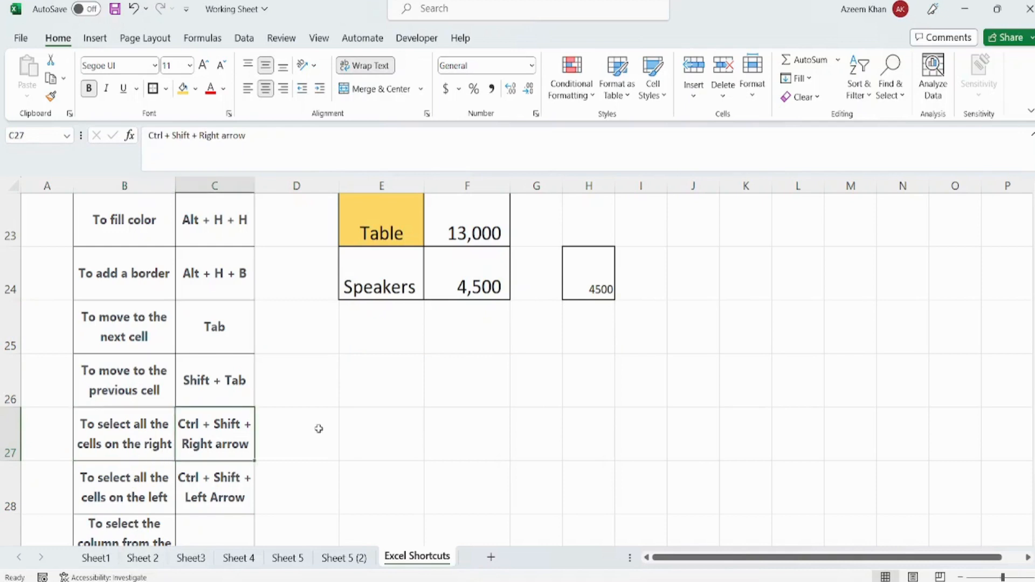
key(Up)
key(Up)
key(Up)
key(Right)
key(Right)
key(Right)
key(Right)
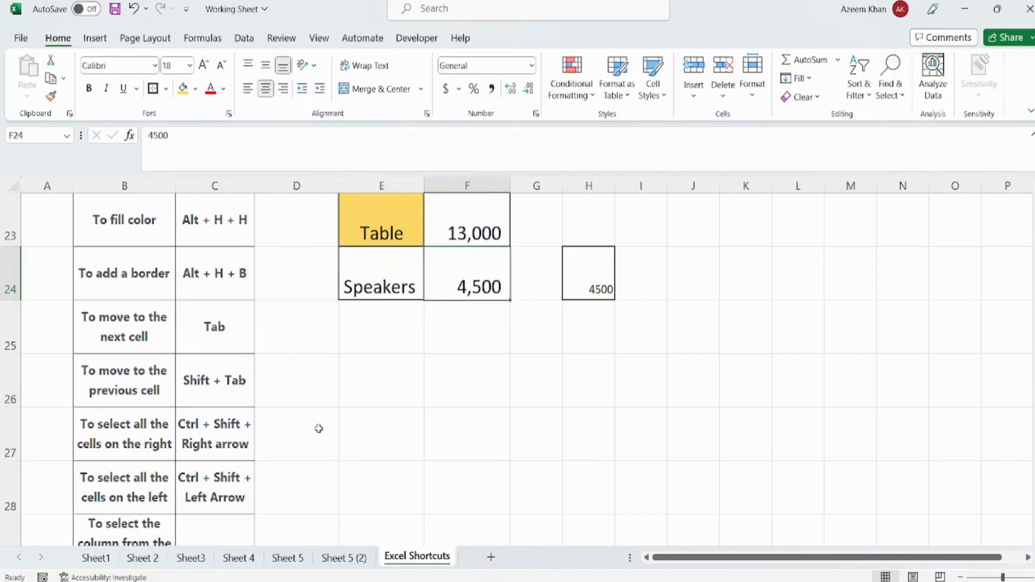
text(555)
key(Return)
key(Up)
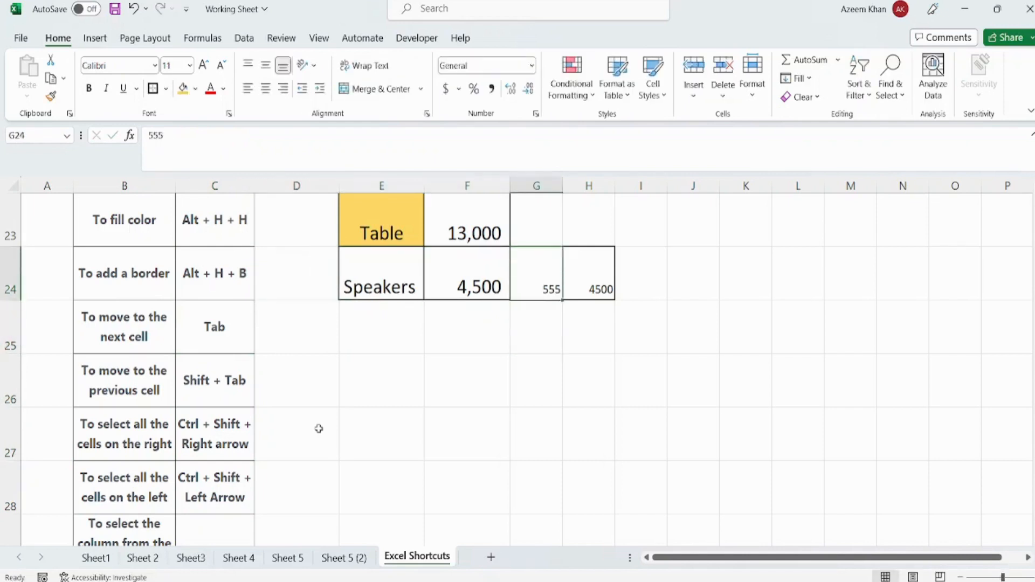
- Extend the selection from E24 to H24 one cell at a time, and shrink it back to E24
key(Left)
key(Left)
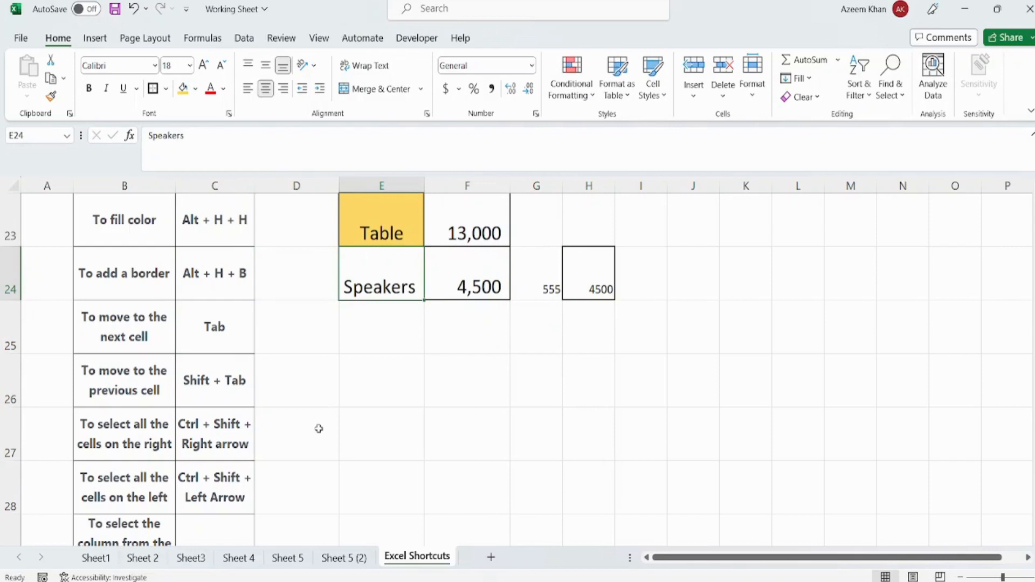
key(shift+Right)
key(shift+Right)
key(shift+Right)
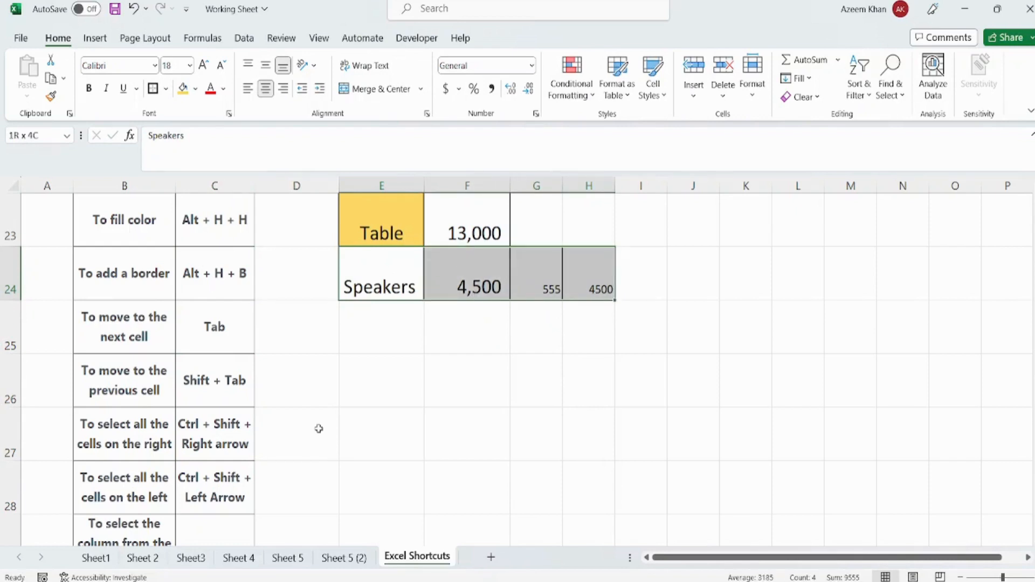
key(Left)
key(Left)
key(Right)
key(Right)
key(shift+Right)
key(shift+Right)
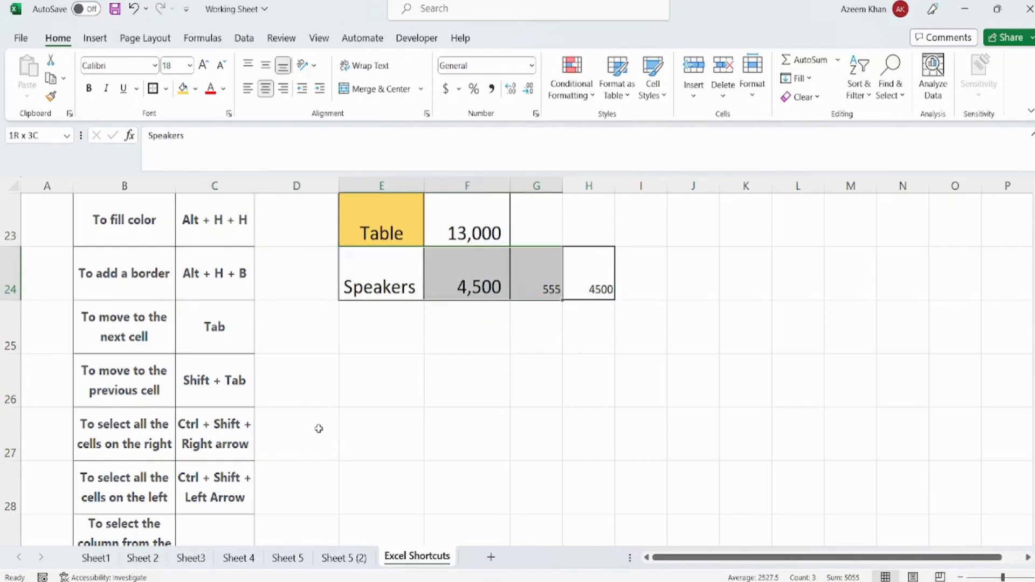
key(shift+Right)
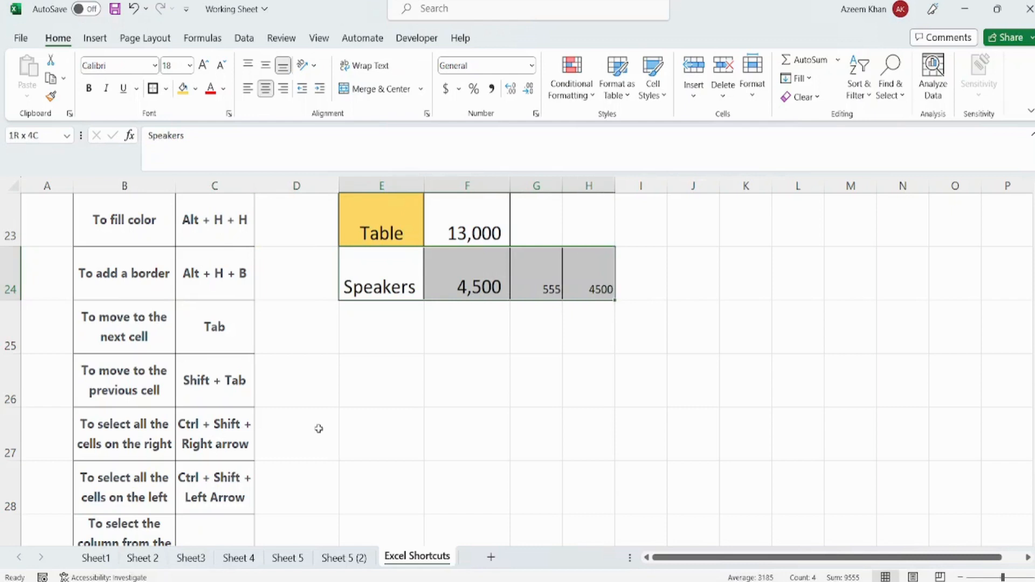
key(shift+Left)
key(shift+Left)
key(shift+Left)
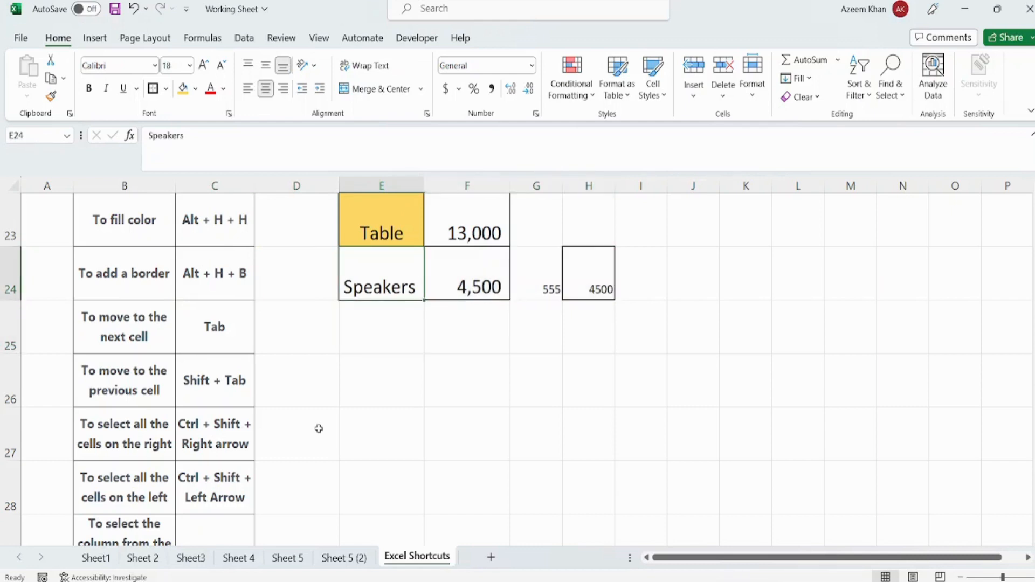
- Move cell by cell across row 24 from E24 to H24 and back to E24, twice
key(Right)
key(Right)
key(Right)
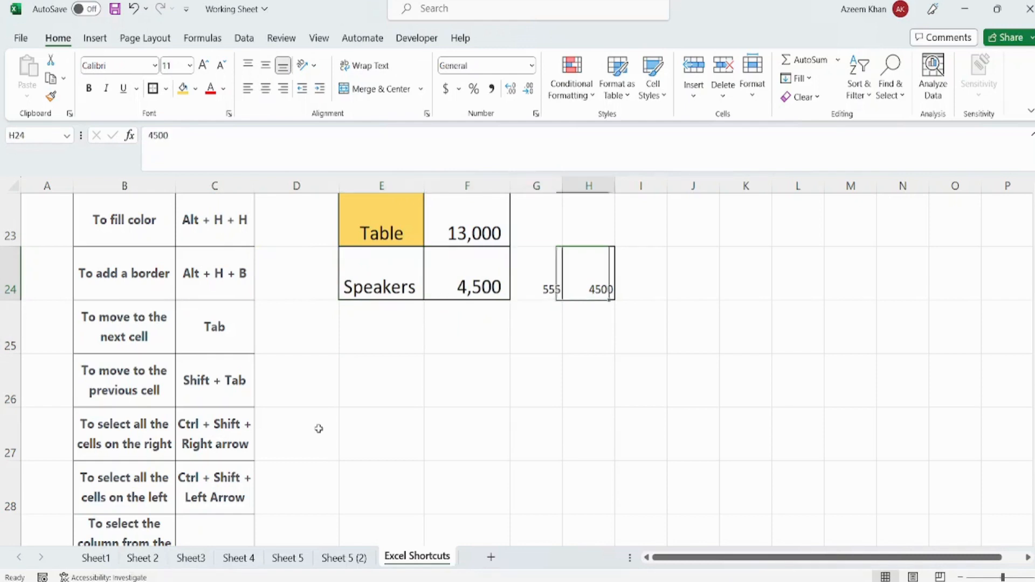
key(shift+Tab)
key(shift+Tab)
key(shift+Tab)
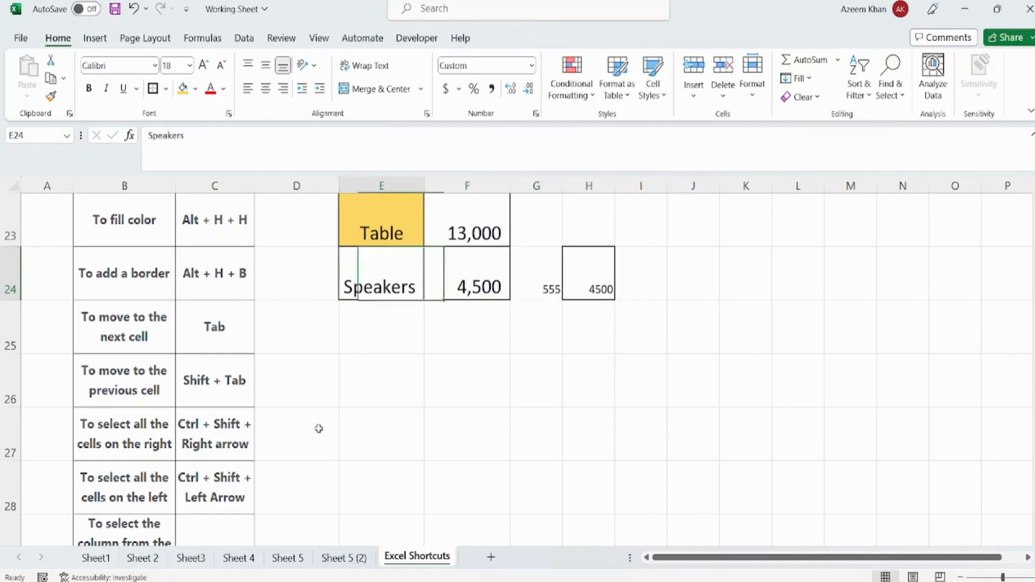
key(Tab)
key(Tab)
key(Tab)
key(shift+Tab)
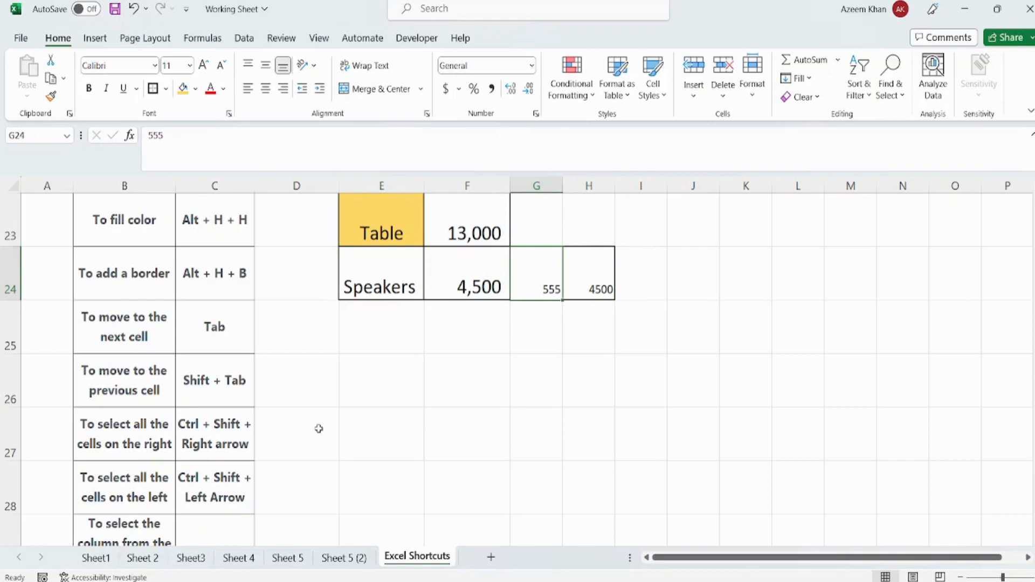
key(shift+Tab)
key(shift+Tab)
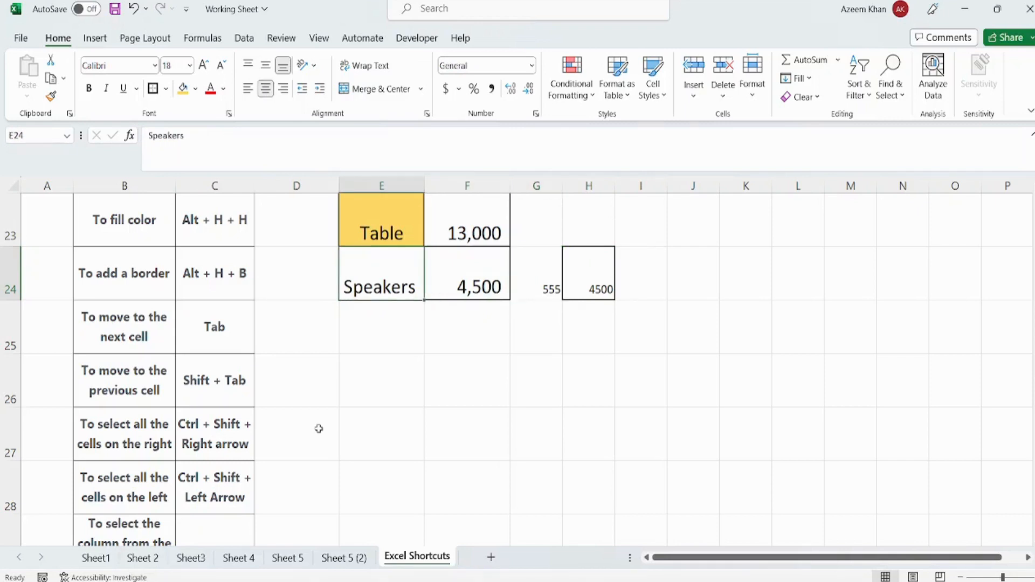
- Select all filled cells rightward from E24 through H24 at once, and return to E24
key(ctrl+shift+Right)
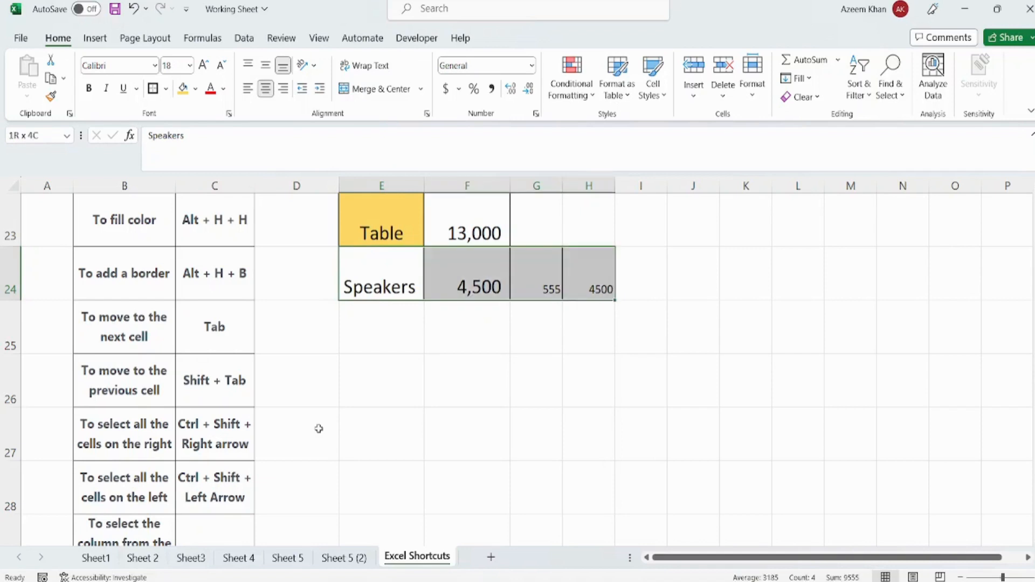
key(ctrl+shift+Left)
key(ctrl+shift+Right)
key(Down)
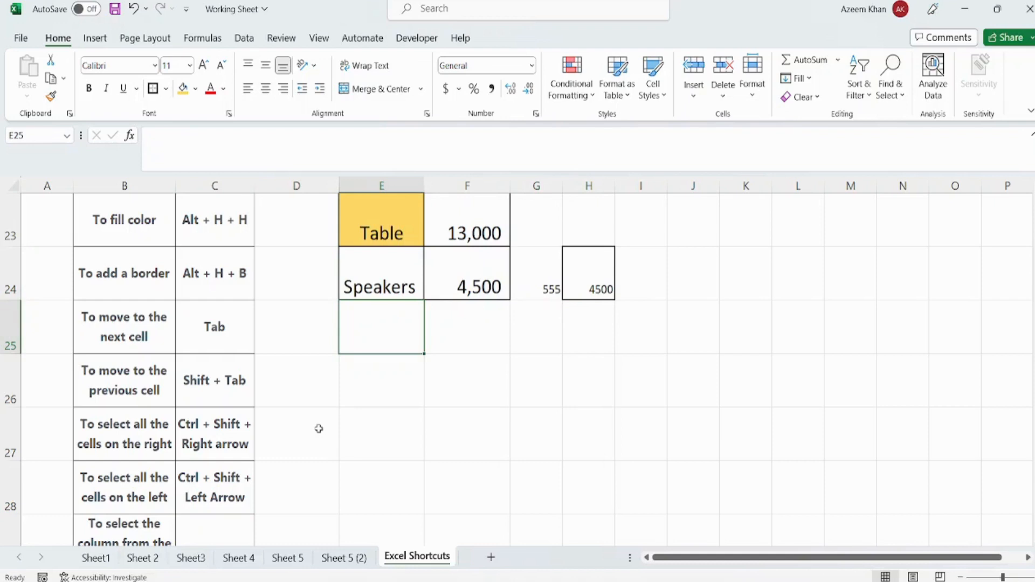
key(Up)
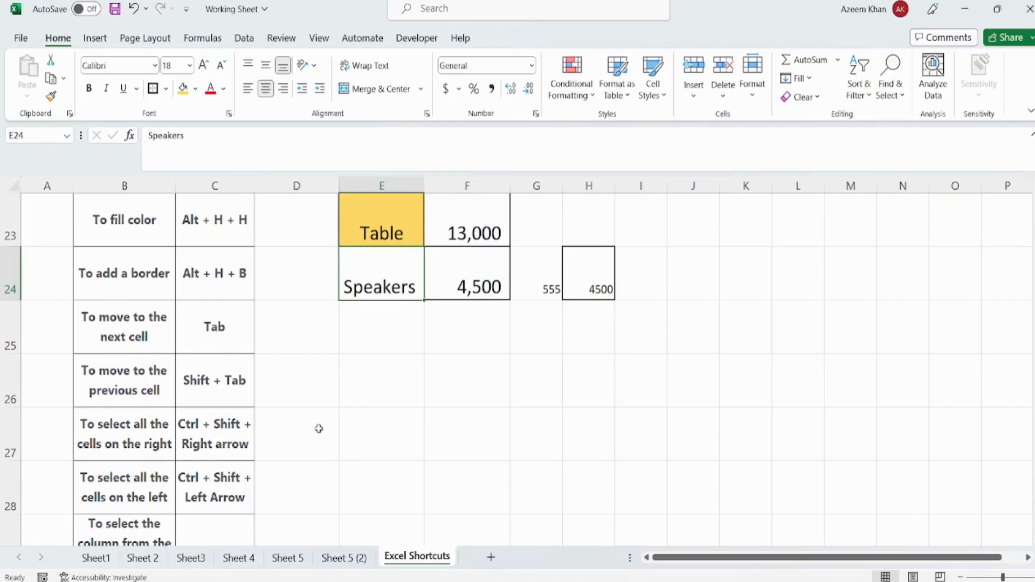
- Select all filled cells leftward from H24 through E24 at once, and clear the selection
key(Tab)
key(Tab)
key(Tab)
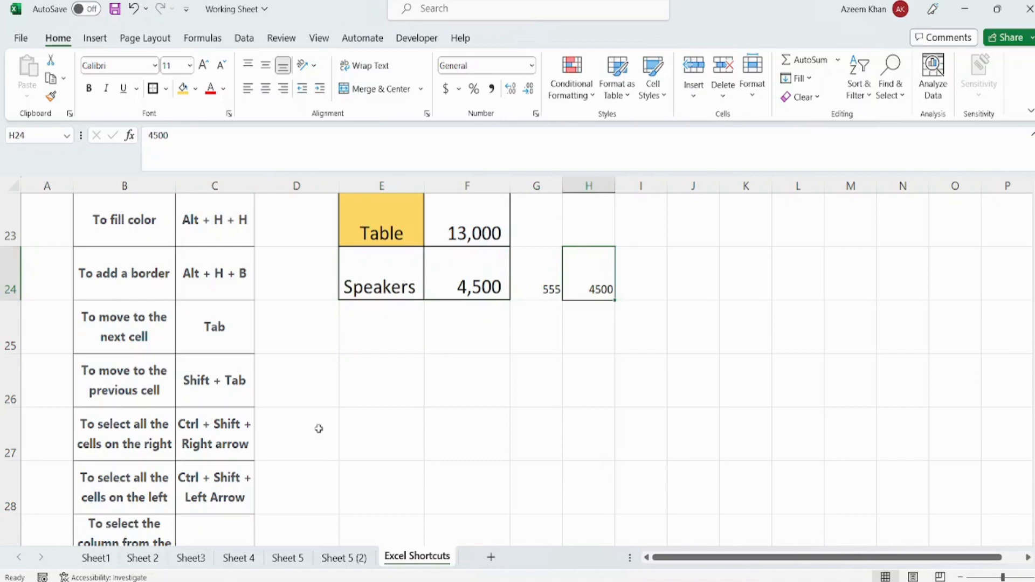
key(ctrl+shift+Left)
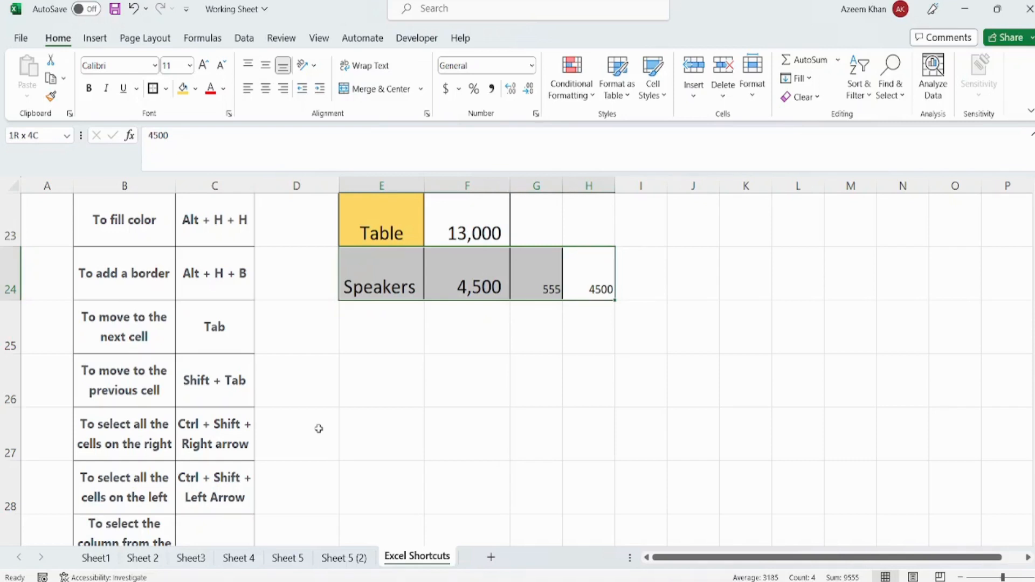
key(Right)
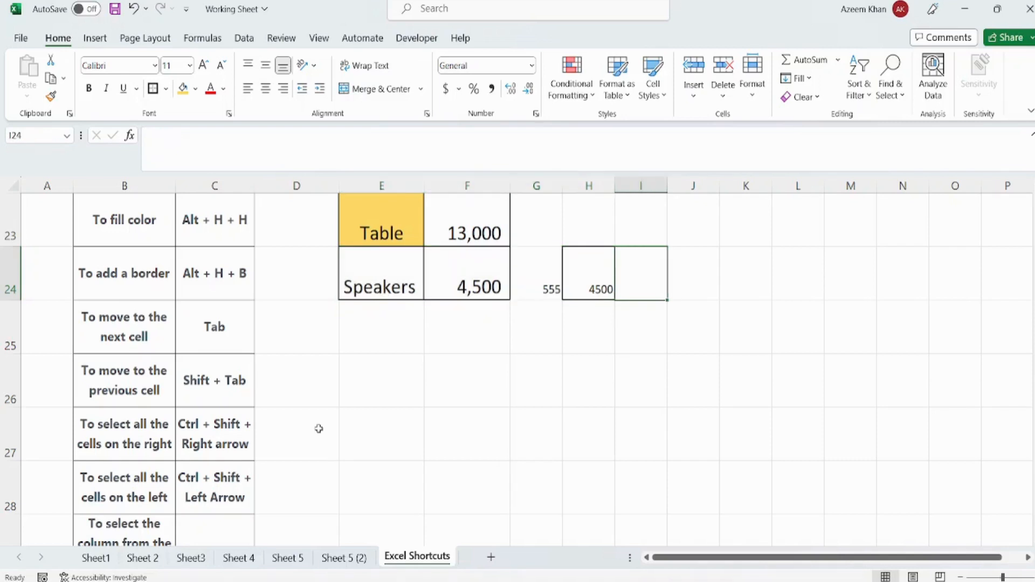
- Select all the prices downward from F21 through F24 at once, and return to the Price header
key(Left)
key(Up)
key(Up)
key(Up)
key(Up)
key(Up)
key(Down)
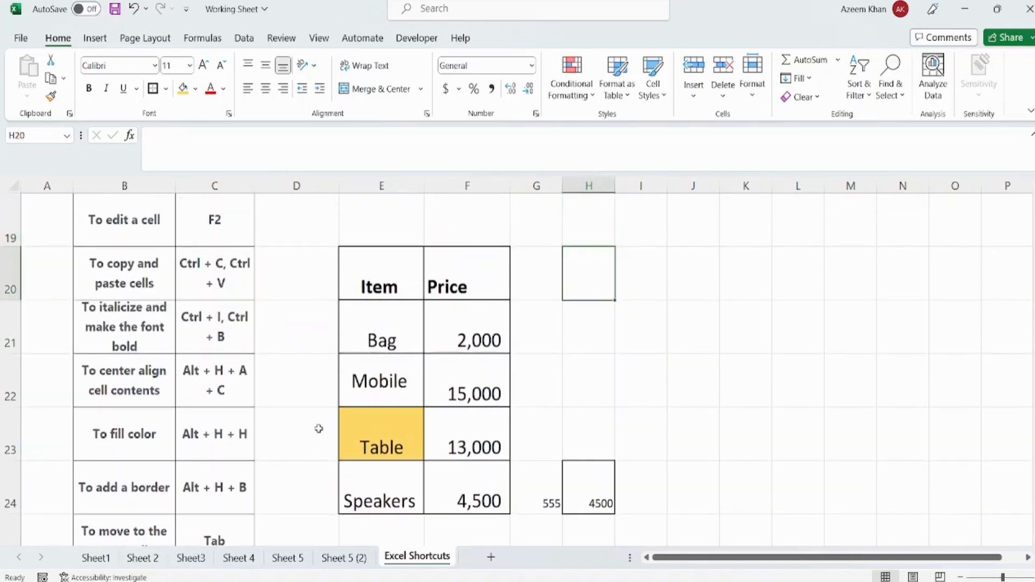
key(Down)
key(Left)
key(Left)
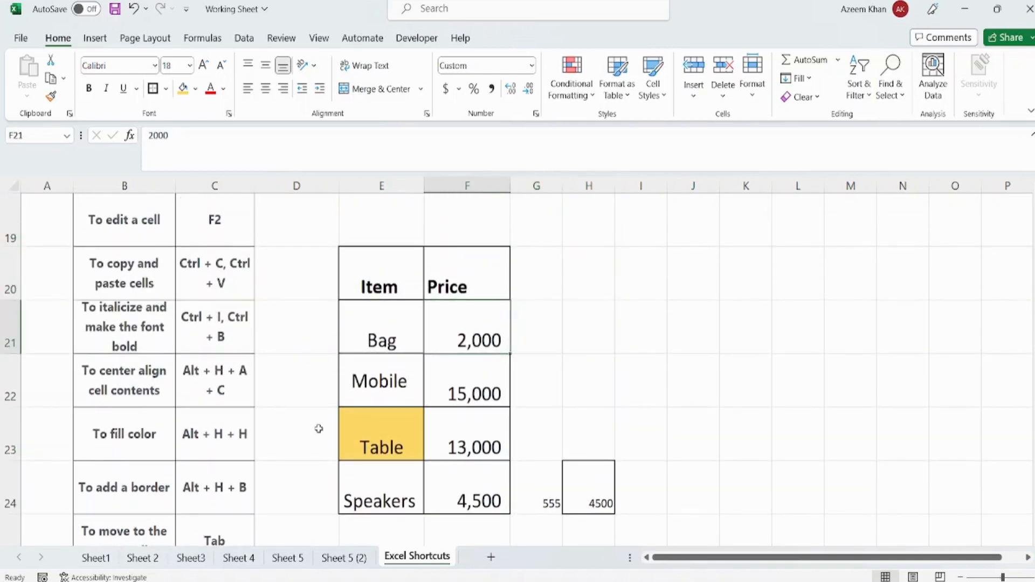
key(Down)
key(Down)
key(Down)
key(Up)
key(Up)
key(Up)
key(ctrl+shift+Down)
key(Up)
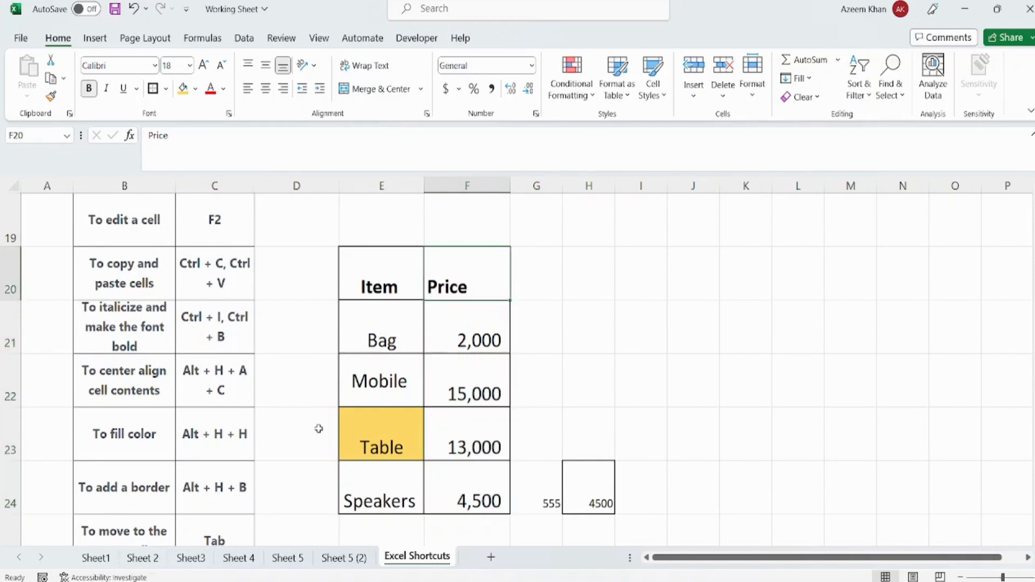
- Select the Price column upward from F24 to its header in F20 at once
key(Down)
key(Down)
key(Down)
key(Down)
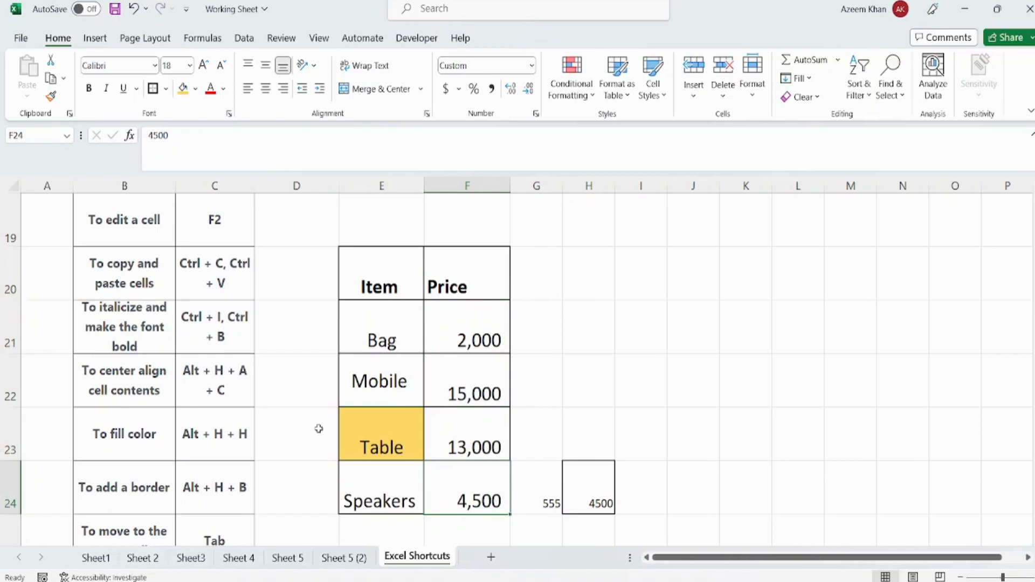
key(ctrl+shift+Up)
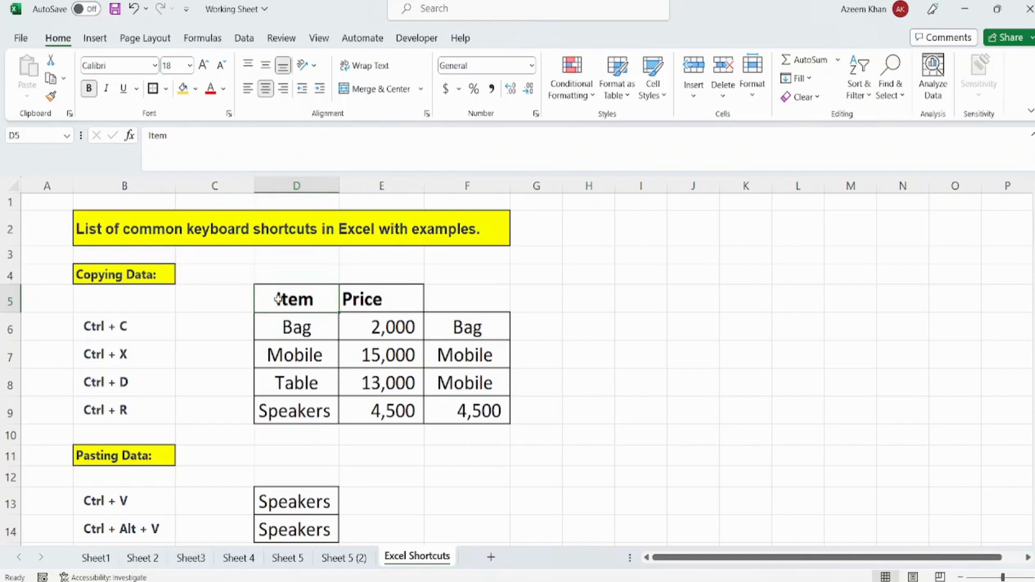
click(380, 445)
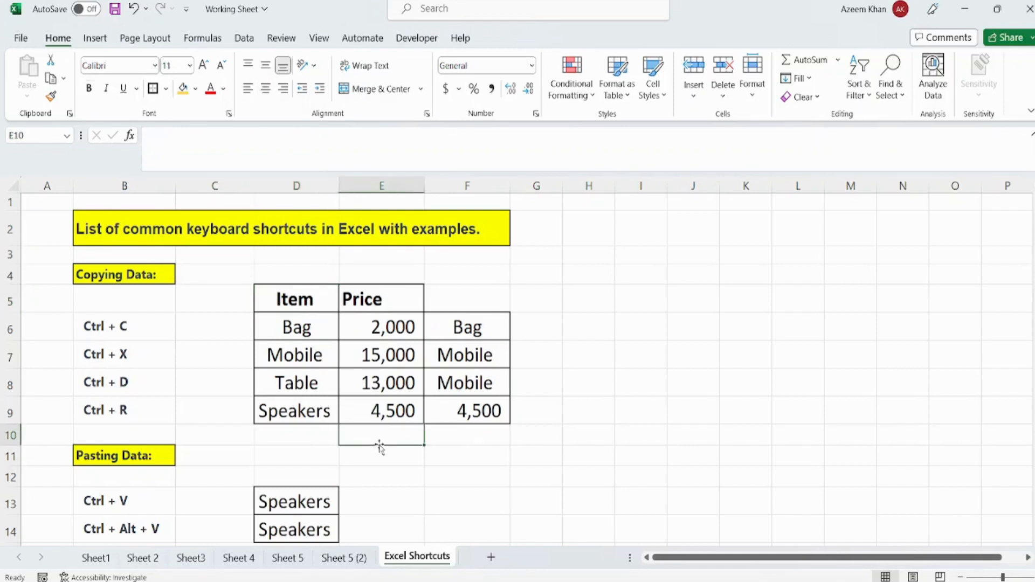
key(Down)
key(Down)
key(Down)
key(Down)
key(Down)
key(Down)
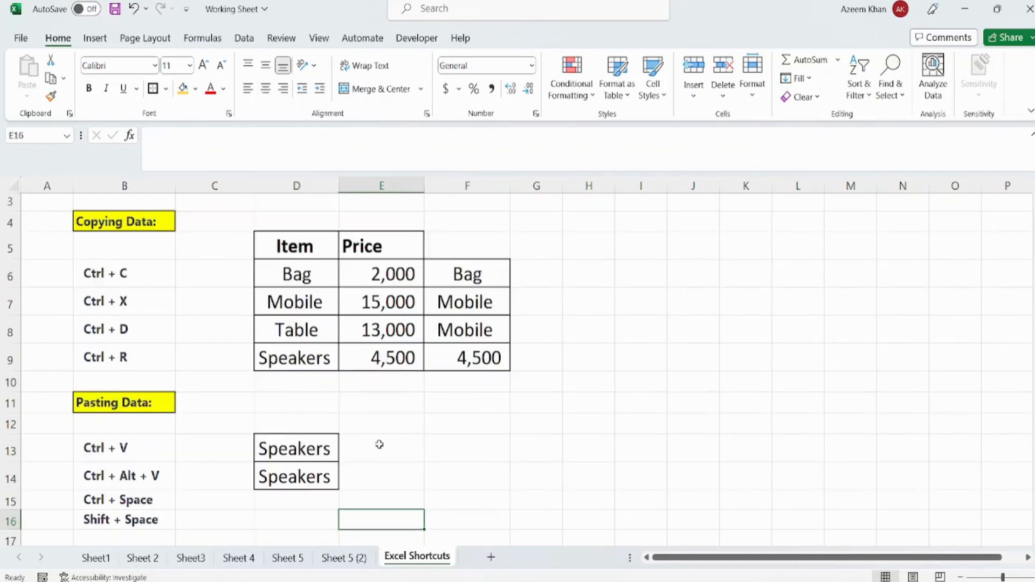
key(Up)
key(Up)
key(Up)
key(Up)
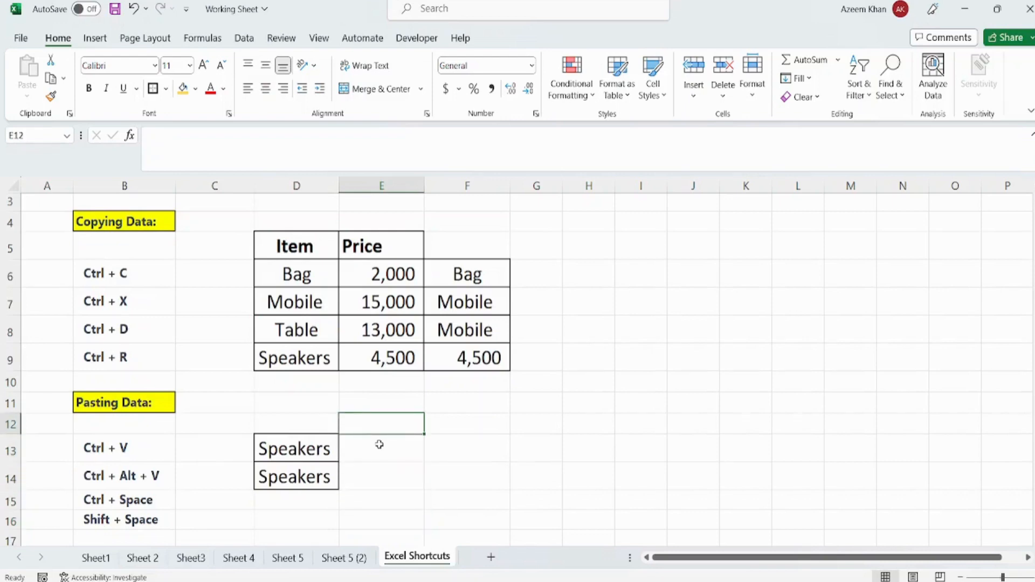